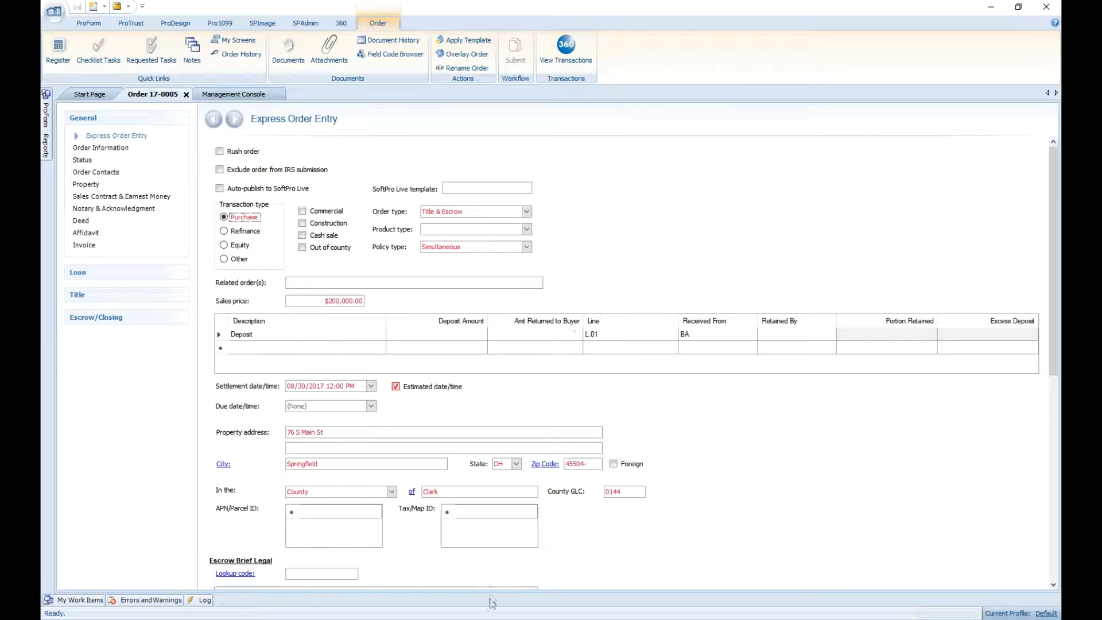
# Switch to Outlook and open the Tuesday 3 PM settlement note appointment, review its location, notes and end time, and close it.
pyautogui.click(561, 554)
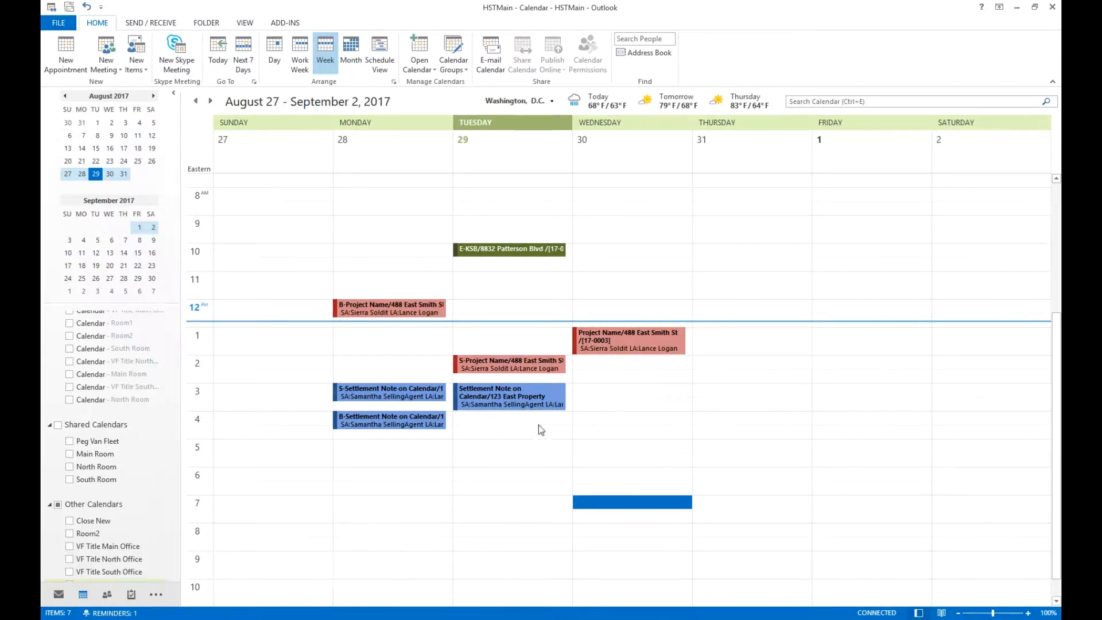
pyautogui.click(511, 392)
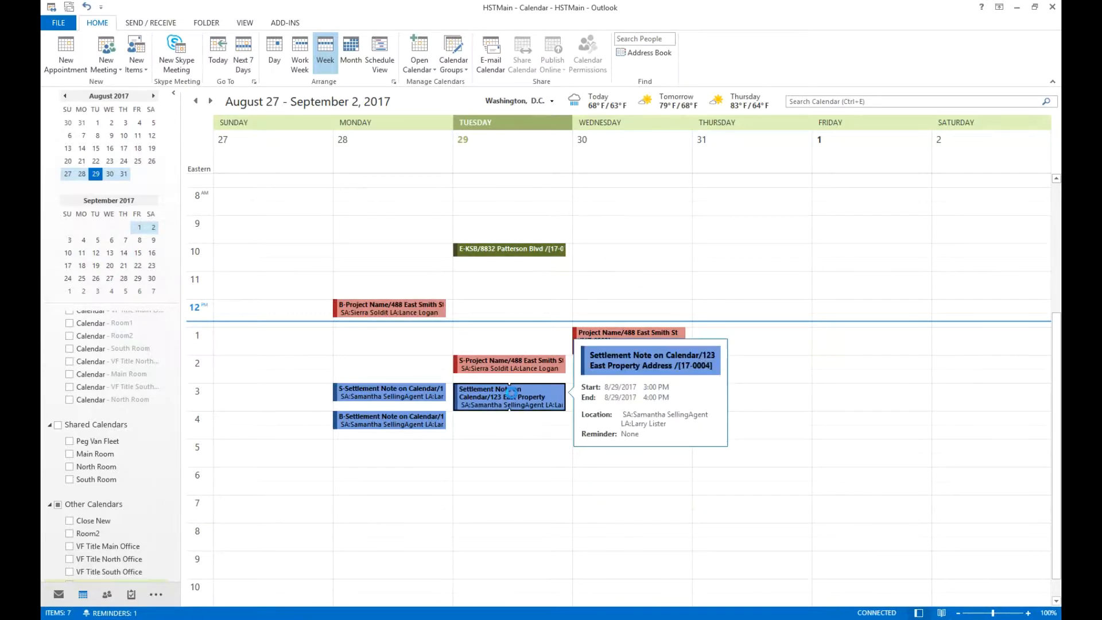
pyautogui.doubleClick(511, 392)
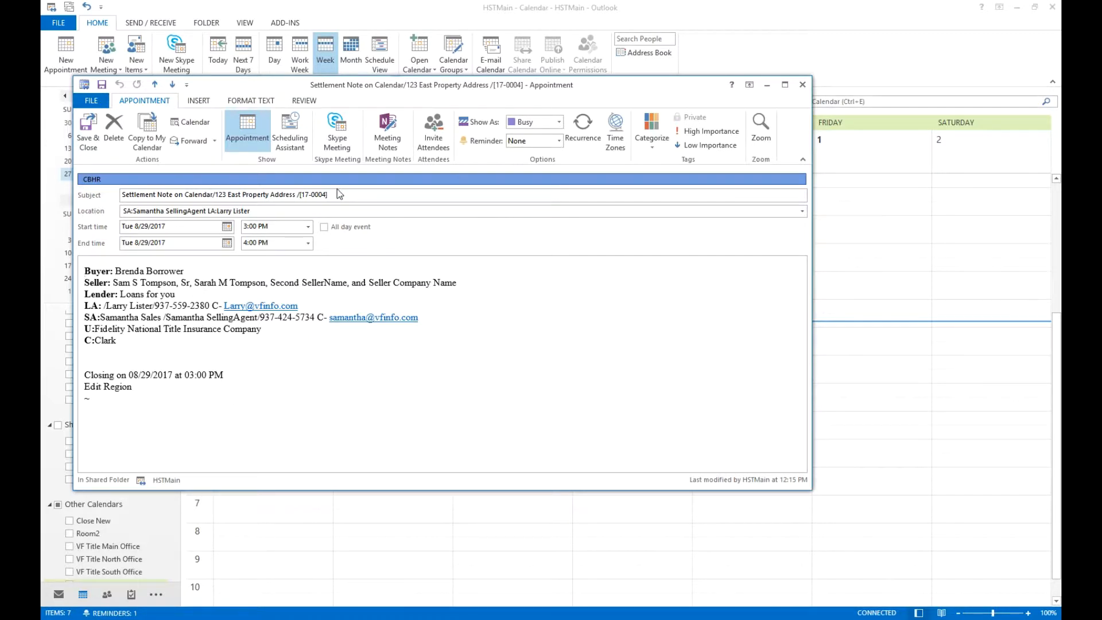
pyautogui.tripleClick(288, 212)
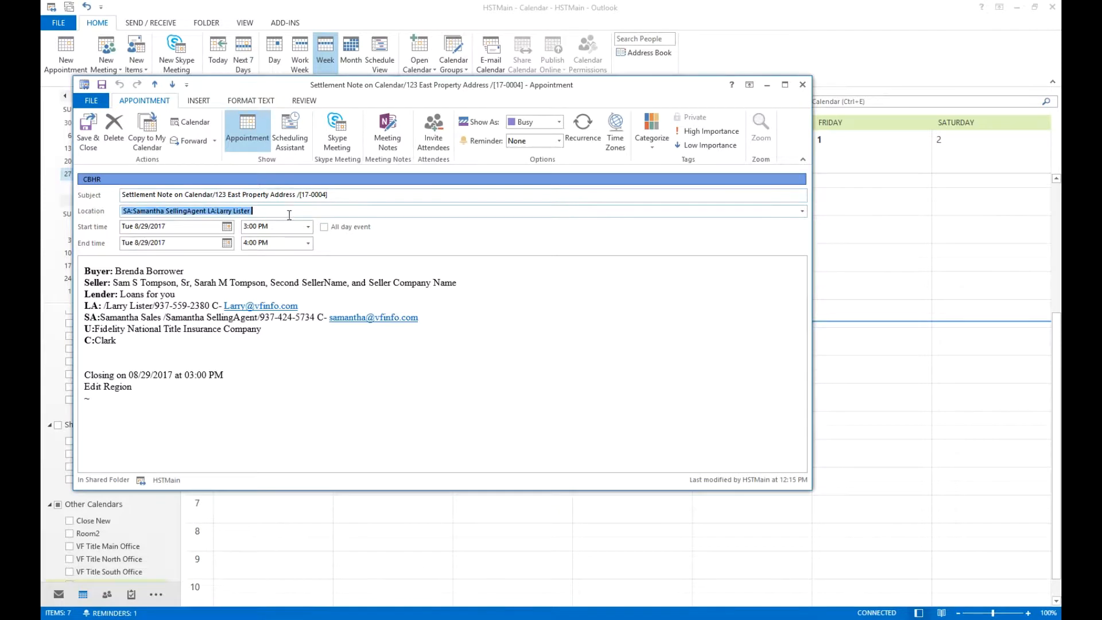
pyautogui.click(238, 366)
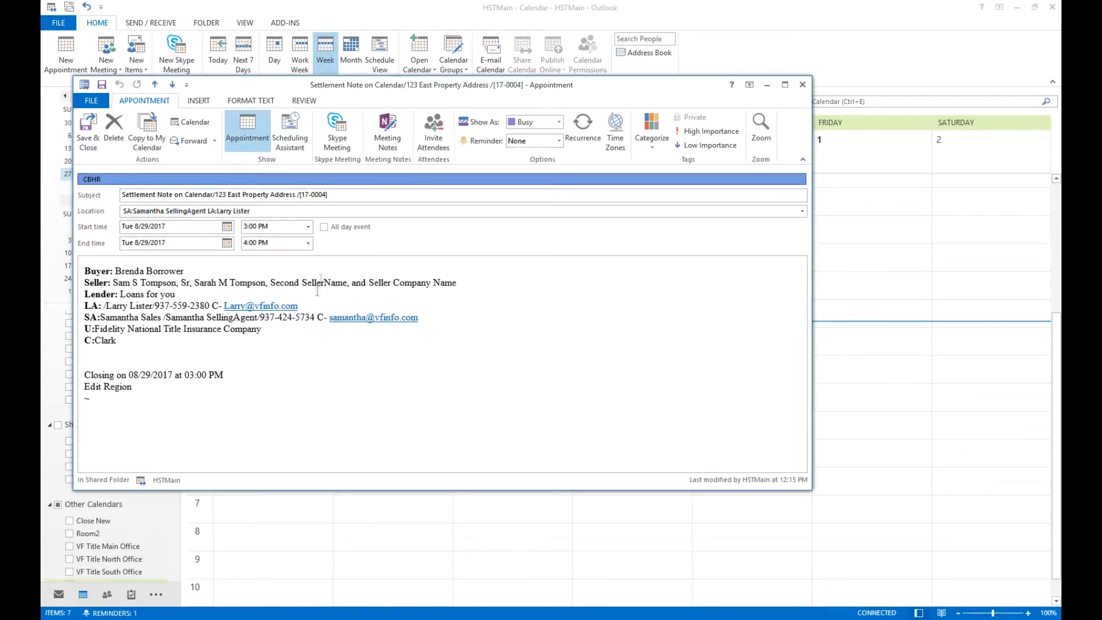
pyautogui.click(308, 244)
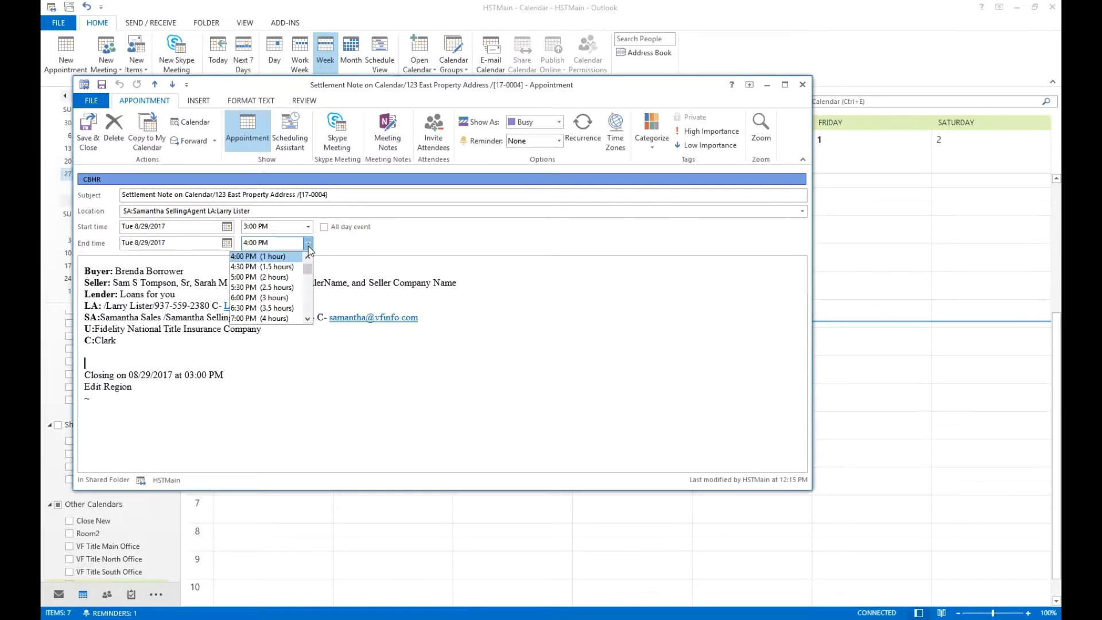
pyautogui.click(308, 245)
pyautogui.click(308, 244)
pyautogui.click(308, 245)
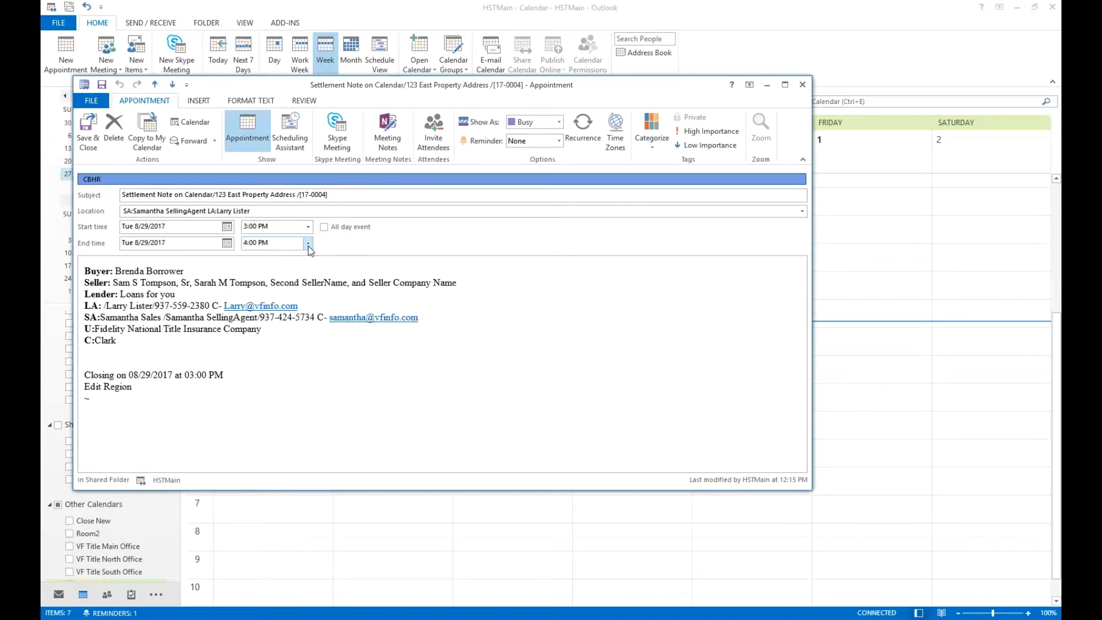
pyautogui.click(801, 85)
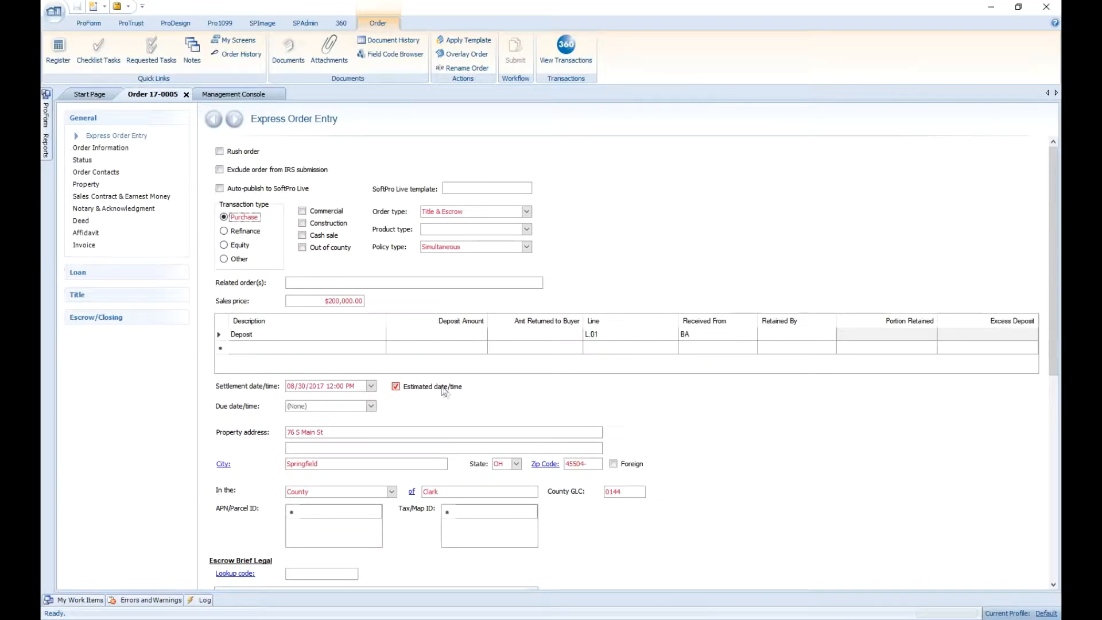
# Clear the Estimated date/time option for the settlement date and save the order.
pyautogui.click(443, 388)
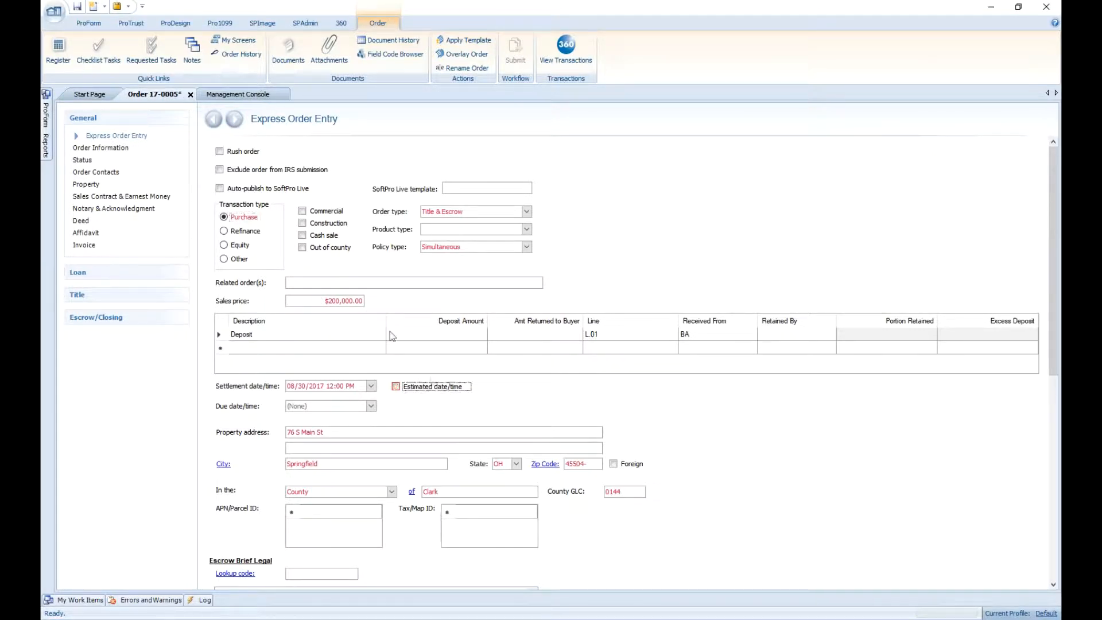
pyautogui.click(77, 8)
# Switch to the Outlook calendar and open the new Wednesday 76 S Main St appointment to review its details, then close it.
pyautogui.moveTo(497, 619)
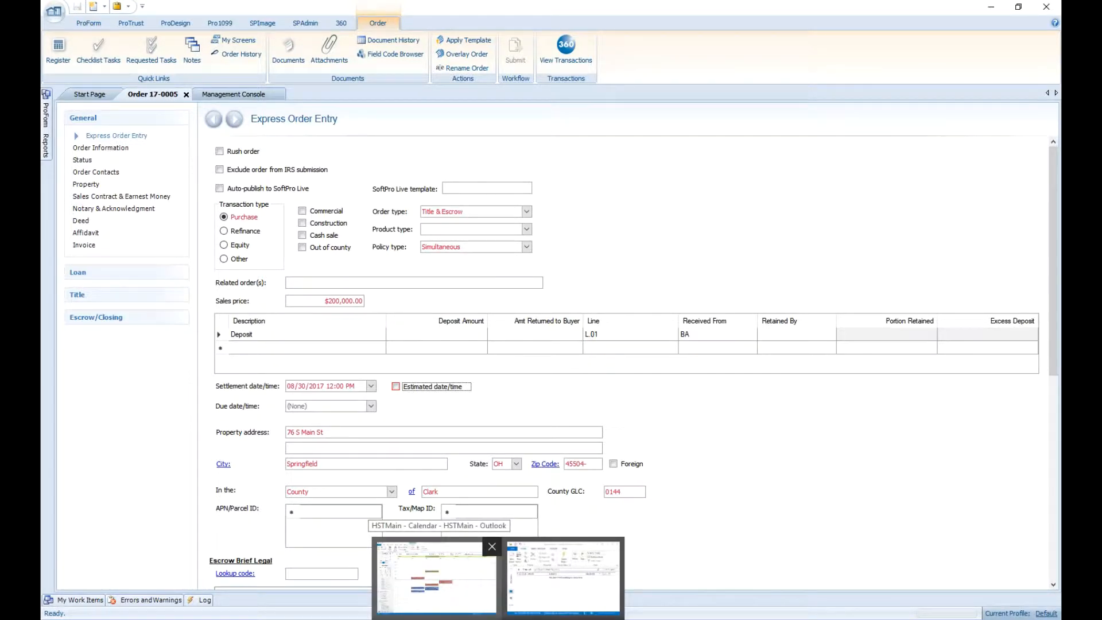
pyautogui.click(435, 576)
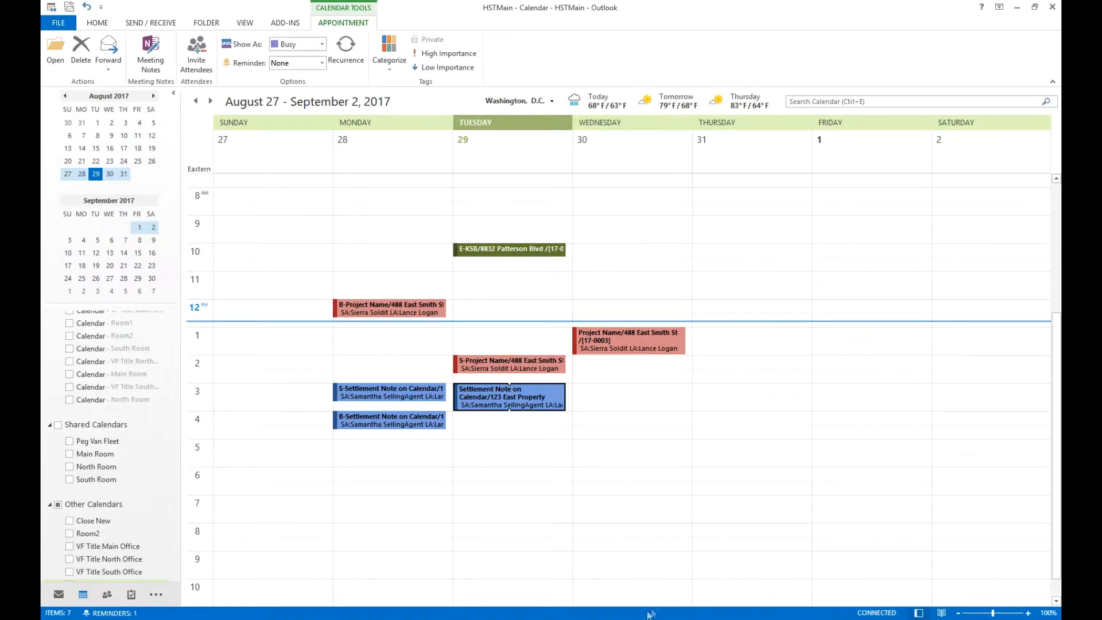
pyautogui.moveTo(645, 617)
pyautogui.click(645, 591)
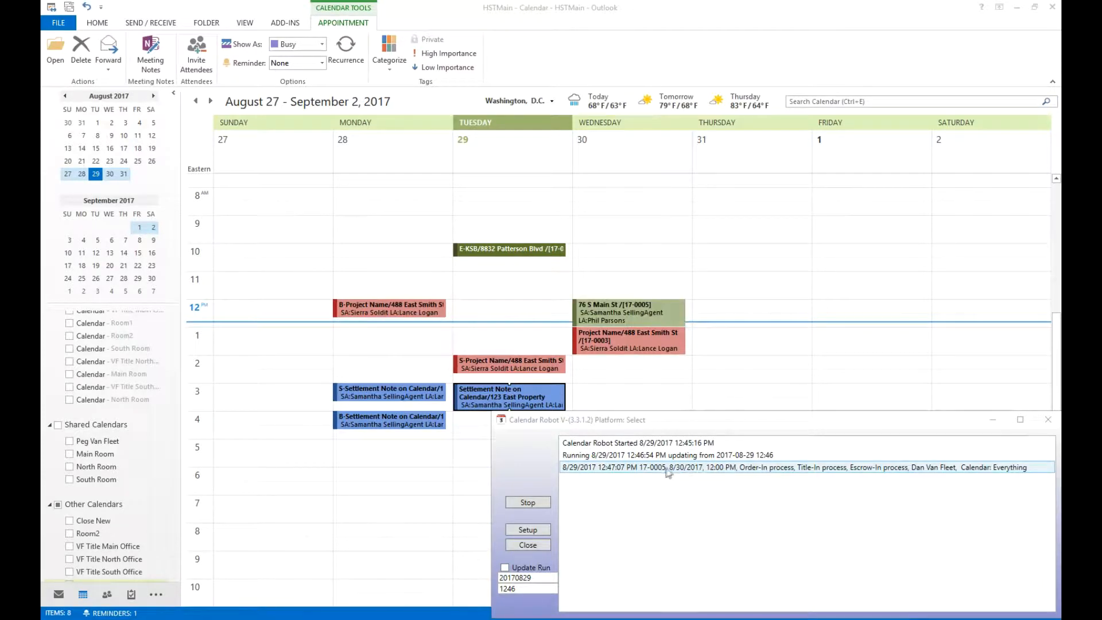
pyautogui.click(632, 314)
pyautogui.doubleClick(634, 317)
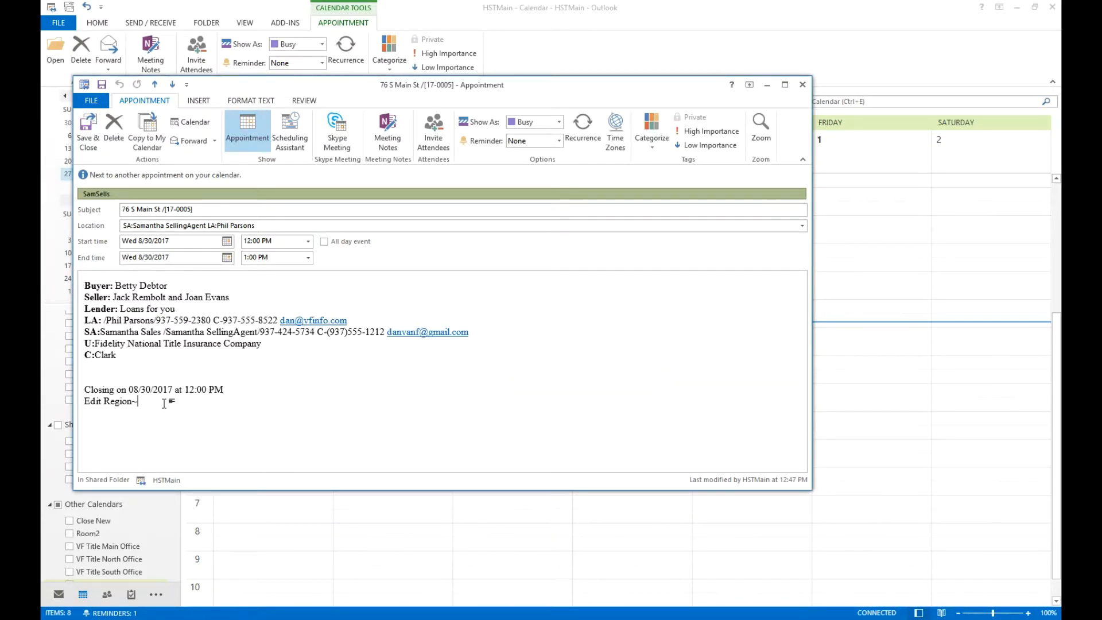
pyautogui.hotkey('shift', 'Left')
pyautogui.click(275, 225)
pyautogui.click(275, 225)
pyautogui.click(803, 86)
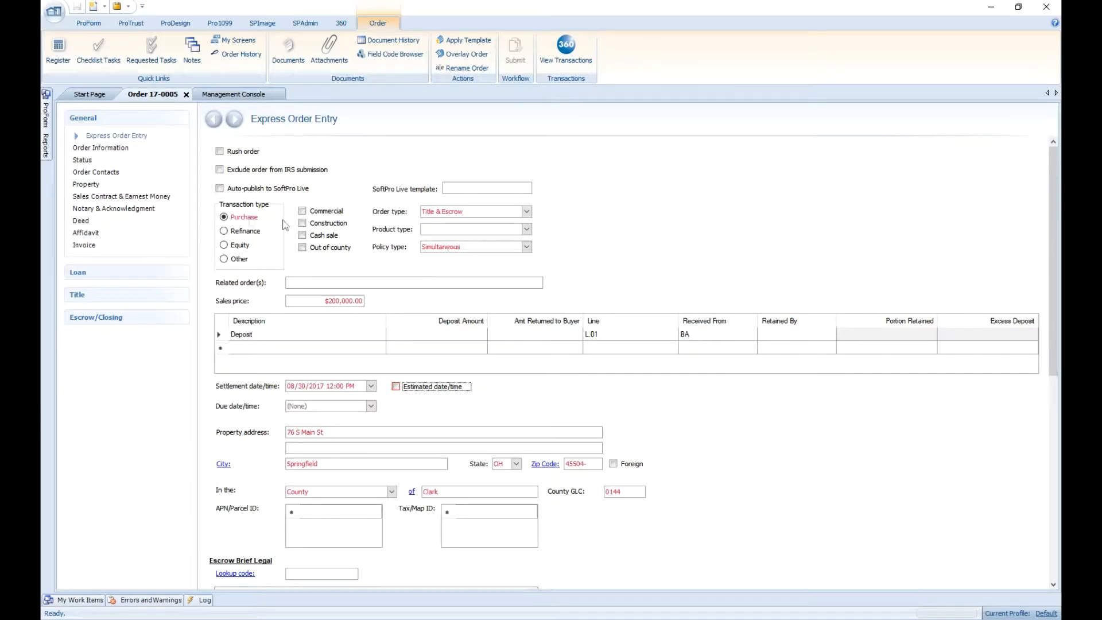
# On Order Information, set the Buyer signing date to 08/29/2017 at 12:00 PM.
pyautogui.click(110, 146)
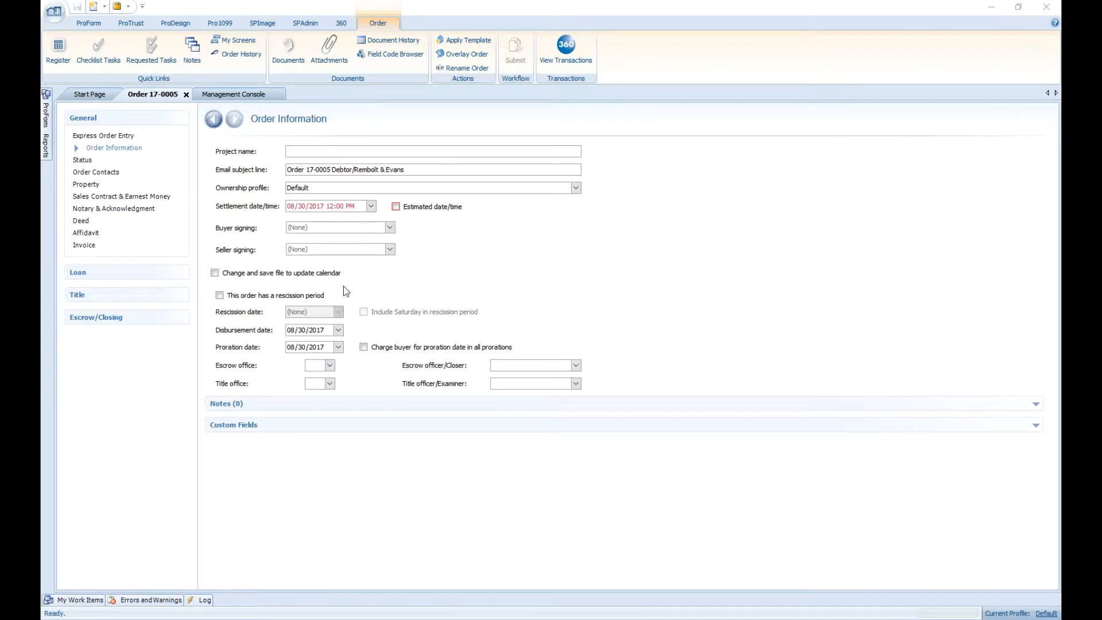
pyautogui.click(390, 227)
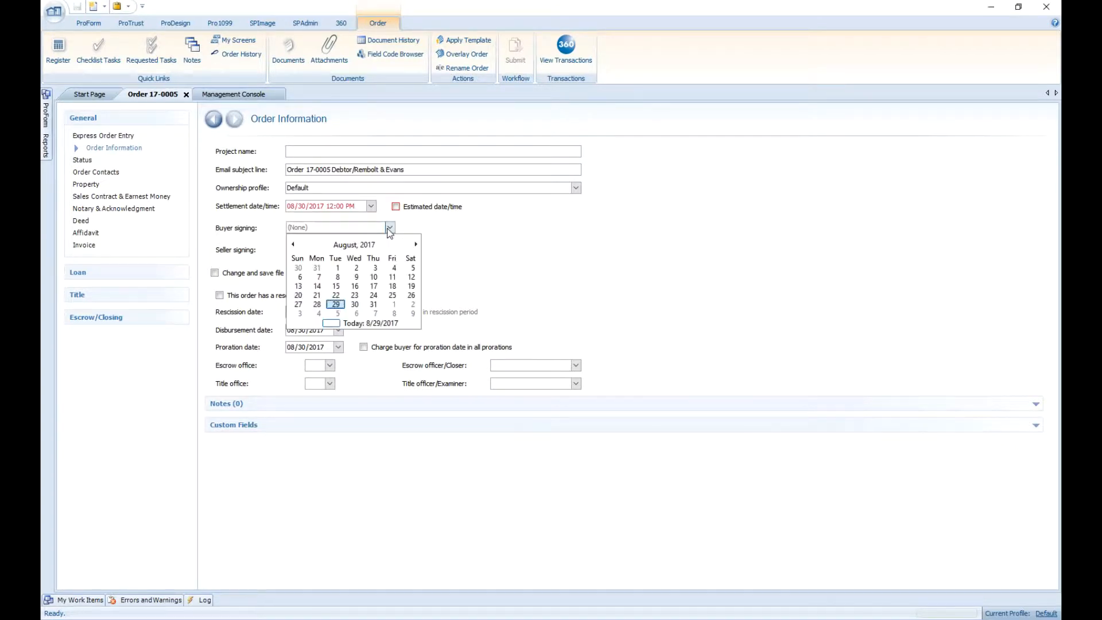
pyautogui.click(339, 304)
pyautogui.click(353, 228)
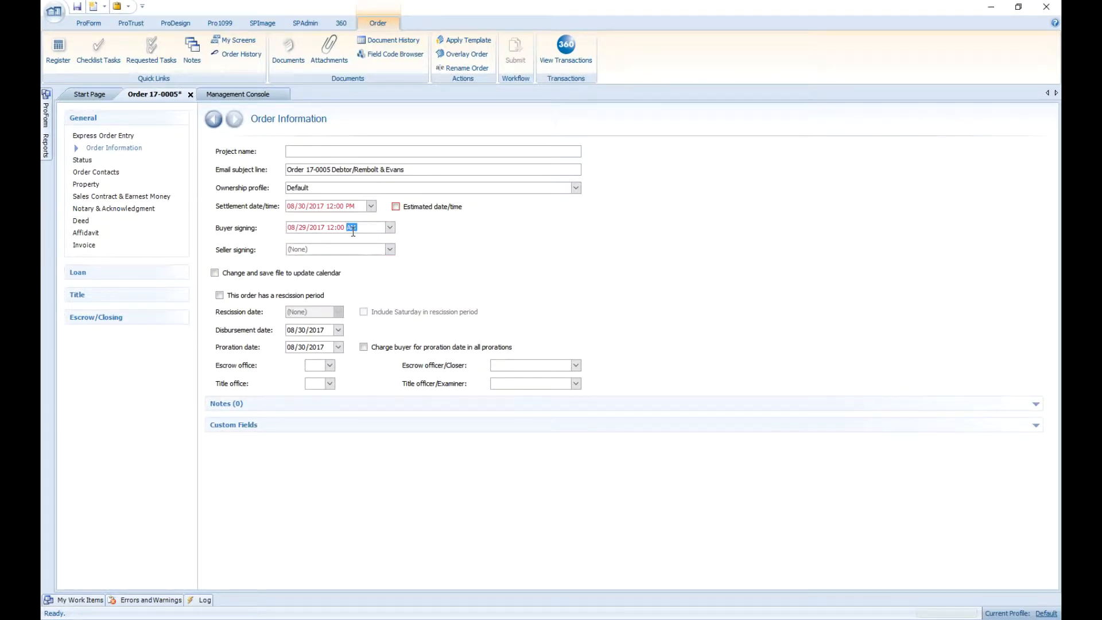
pyautogui.press('p')
# Set the Seller signing to 08/29/2017 at 11:00 AM and save the order.
pyautogui.click(391, 249)
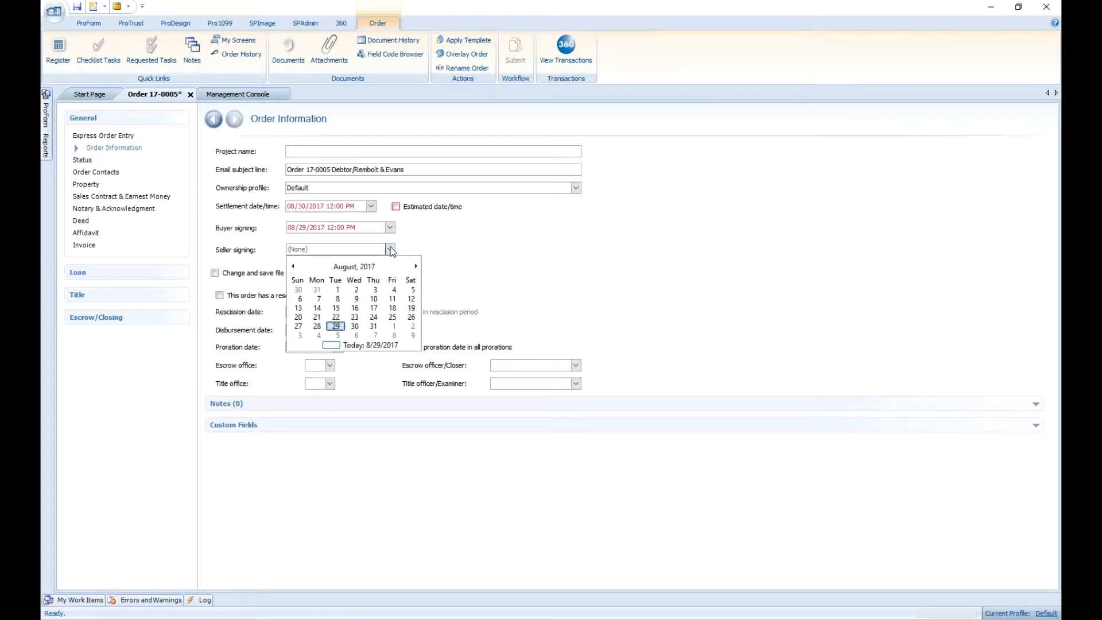
pyautogui.click(335, 326)
pyautogui.click(350, 249)
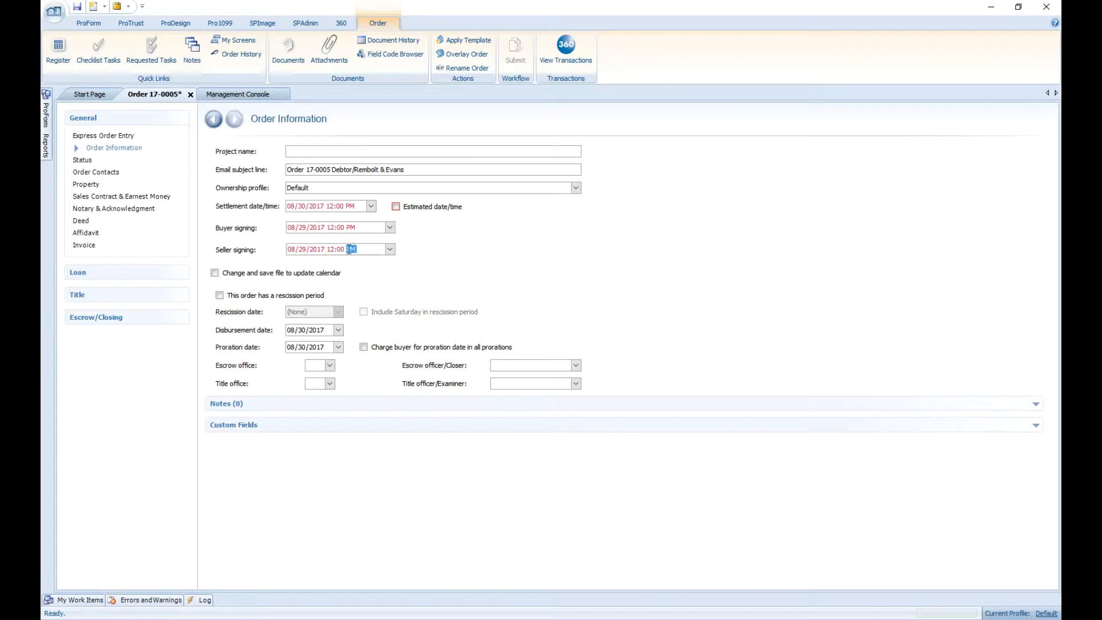
pyautogui.click(334, 249)
pyautogui.write('11')
pyautogui.click(78, 7)
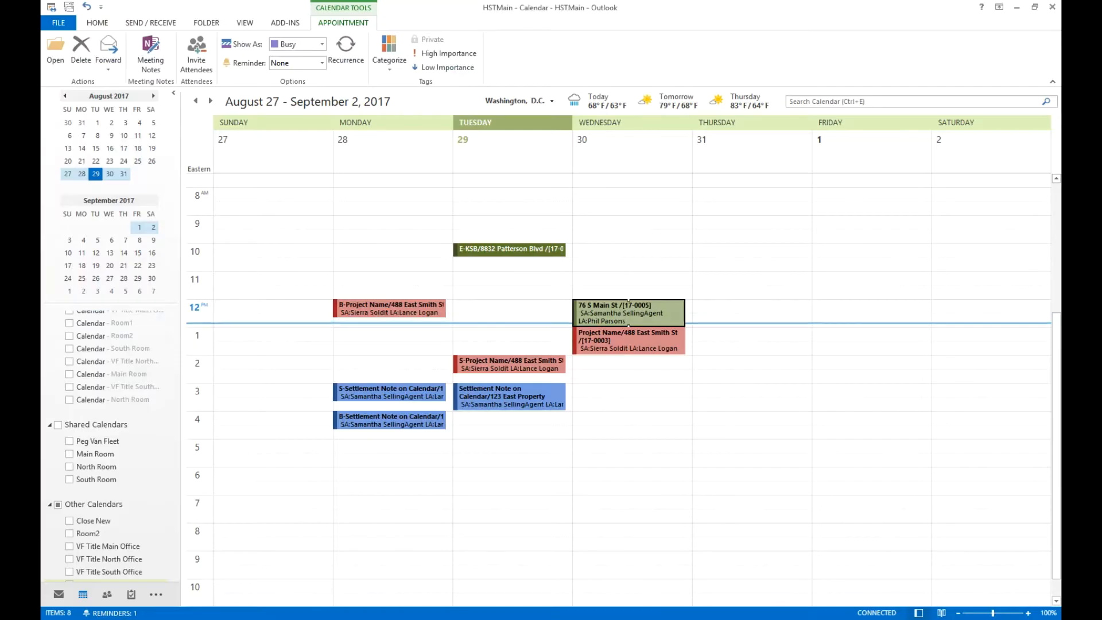
pyautogui.click(517, 596)
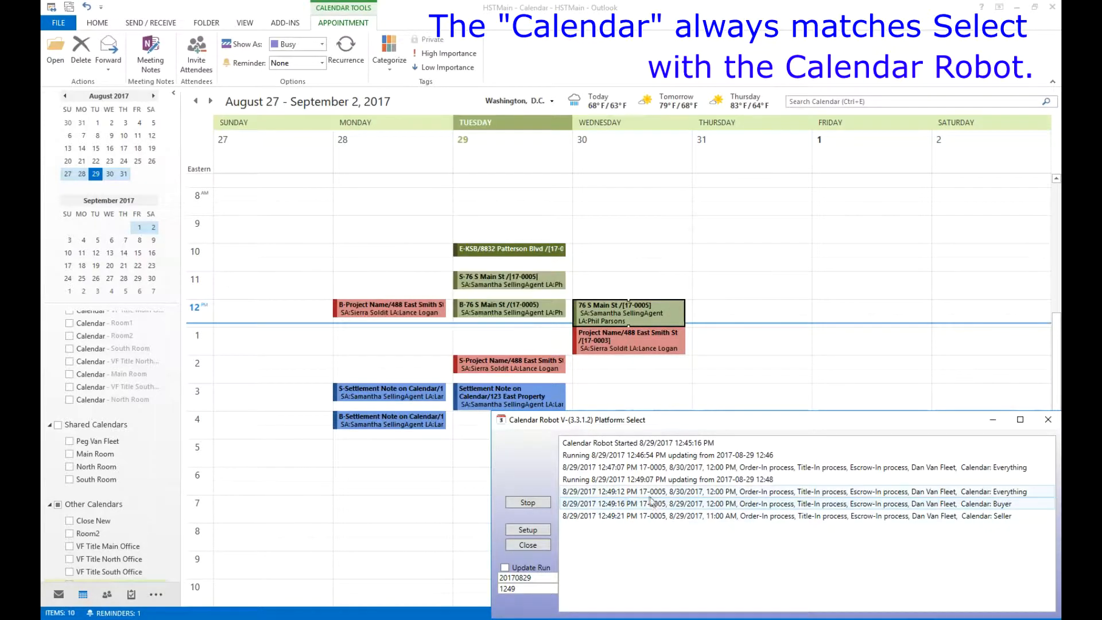
pyautogui.click(495, 315)
pyautogui.doubleClick(495, 315)
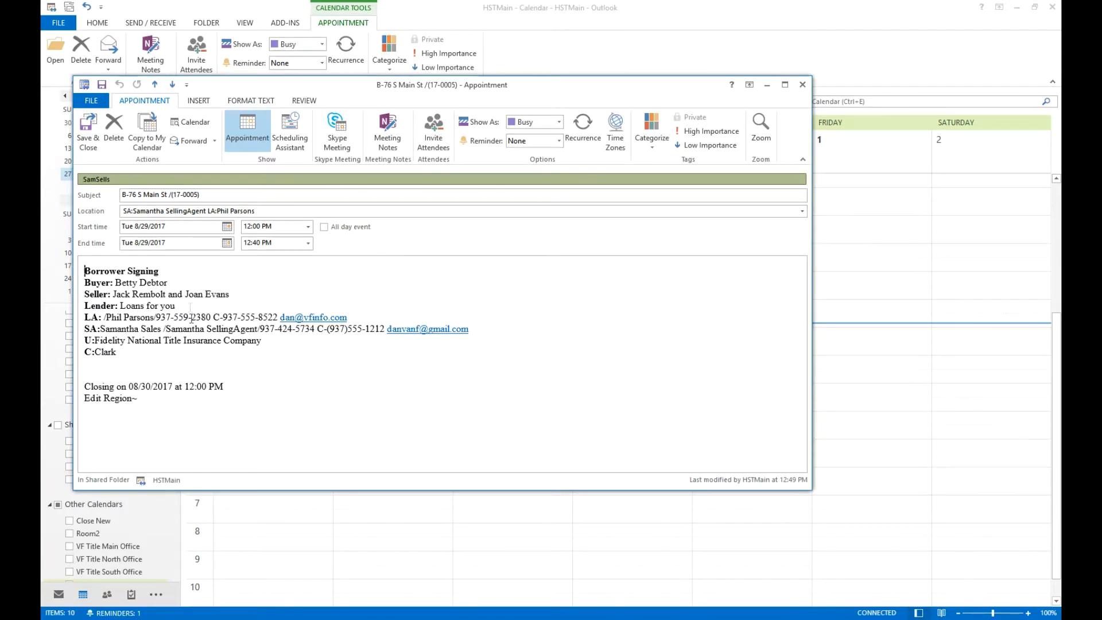
pyautogui.moveTo(162, 271); pyautogui.dragTo(74, 264)
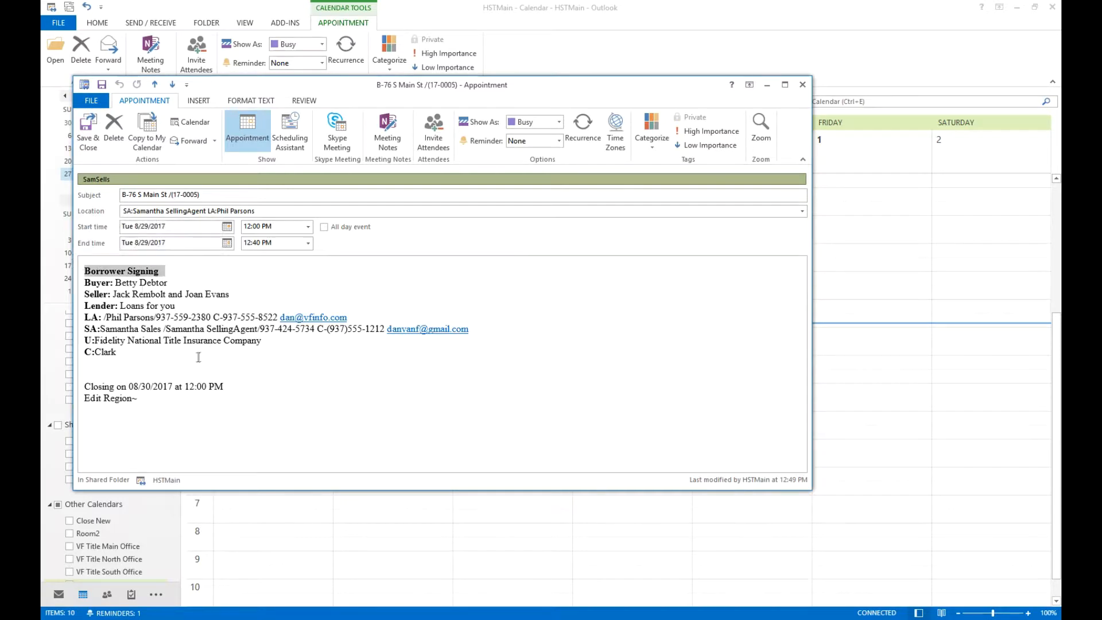
pyautogui.click(127, 194)
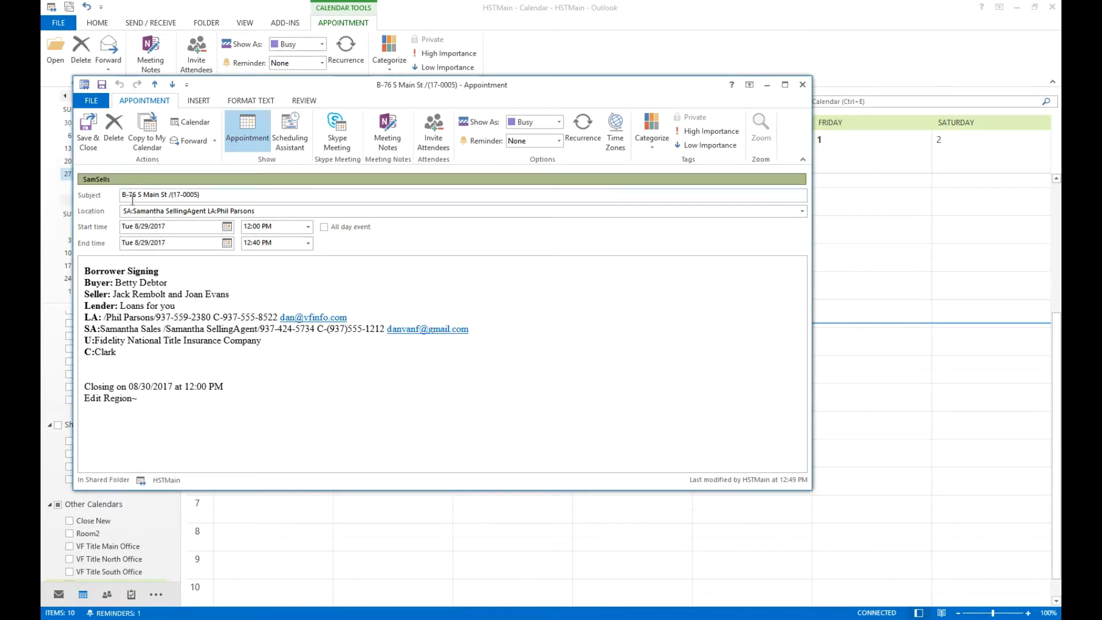
pyautogui.moveTo(129, 198); pyautogui.dragTo(122, 198)
pyautogui.click(803, 85)
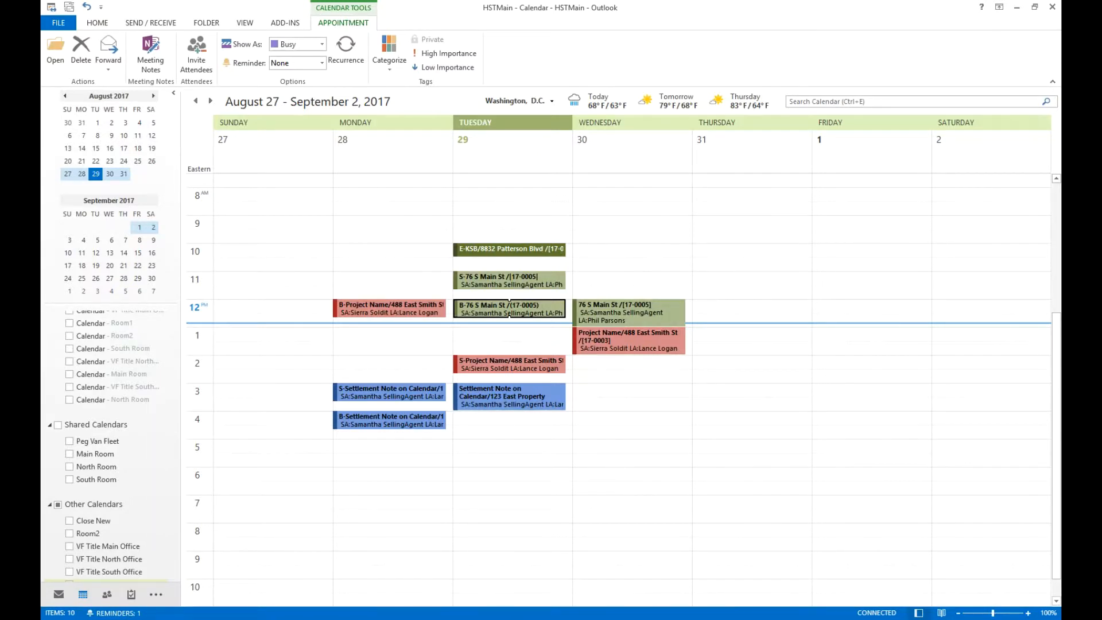
# Return to the order and apply the ClosingCalendarAttendees My Screen.
pyautogui.moveTo(498, 619)
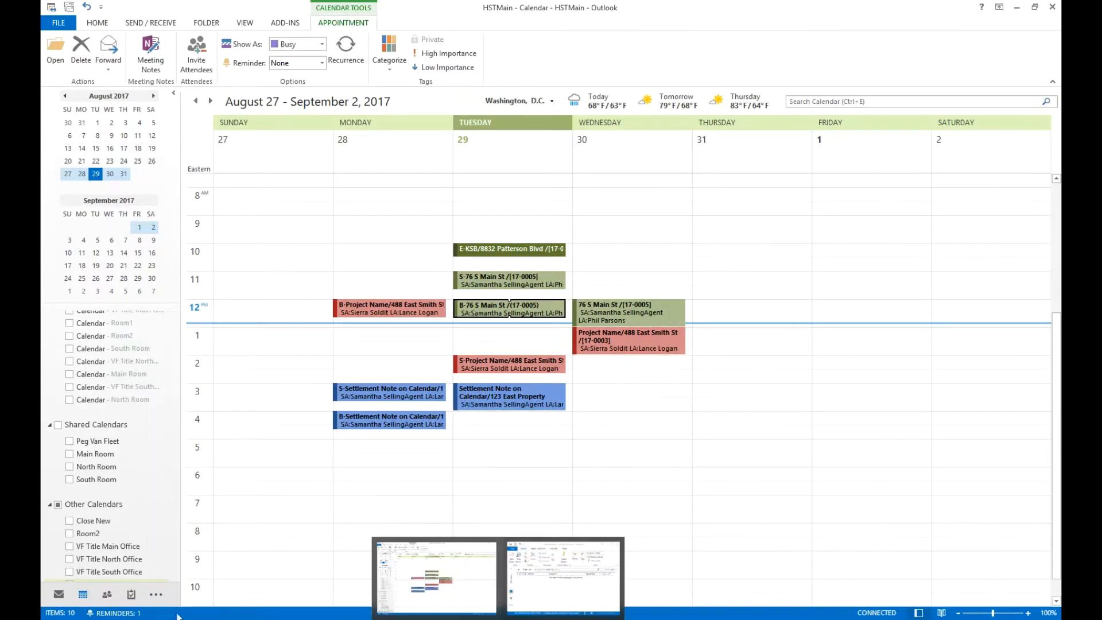
pyautogui.click(206, 619)
pyautogui.click(234, 40)
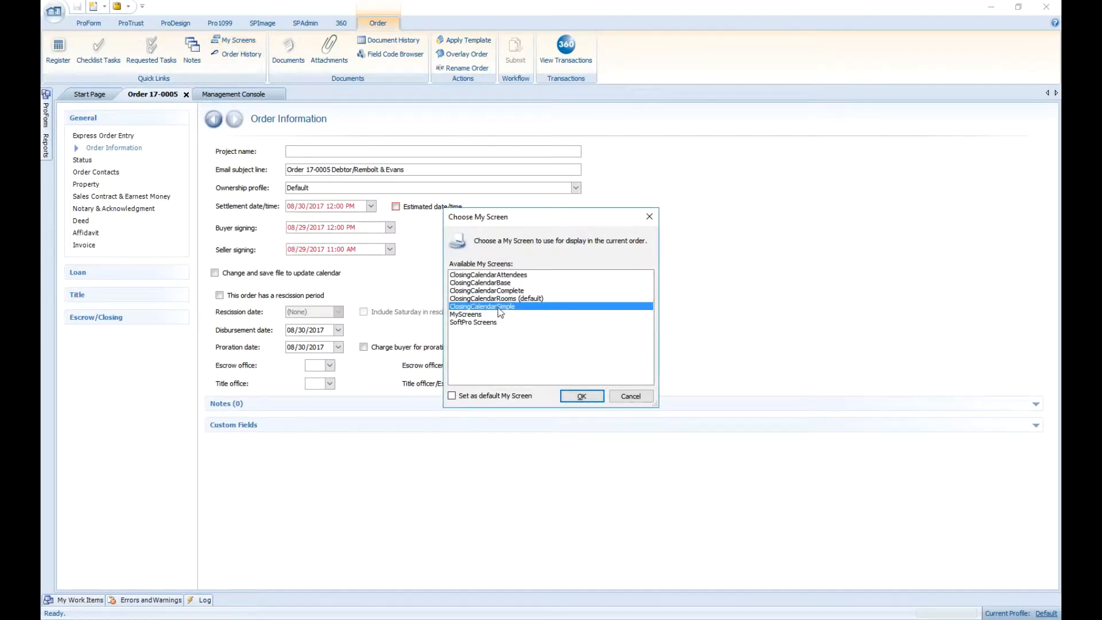
pyautogui.doubleClick(503, 276)
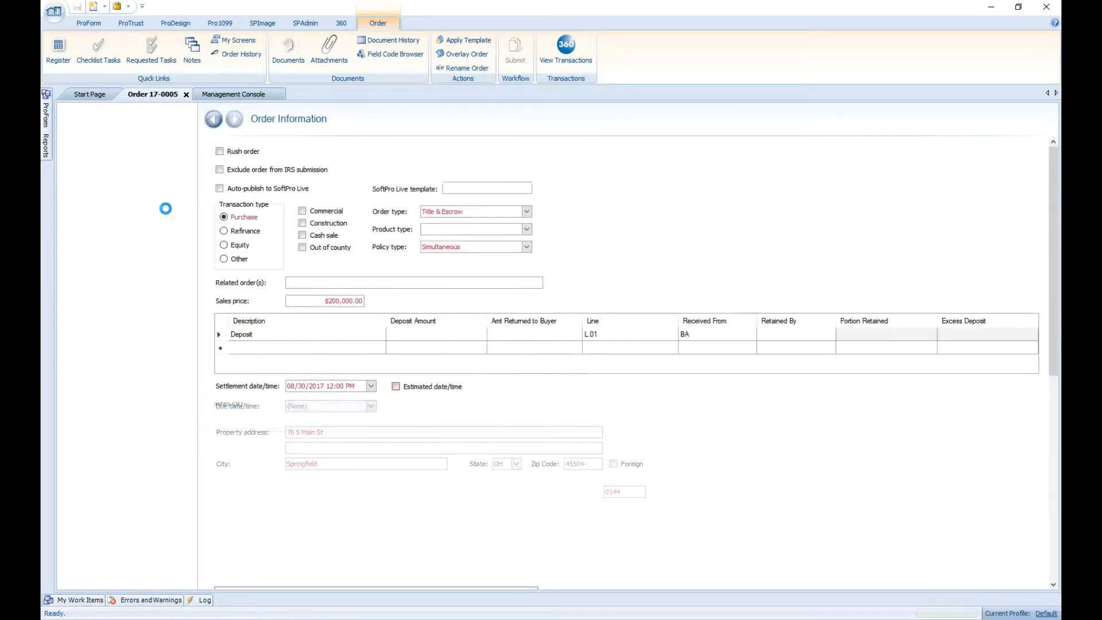
# On the Closing Calendar page, enable Send attendees appointments and save the order.
pyautogui.click(106, 158)
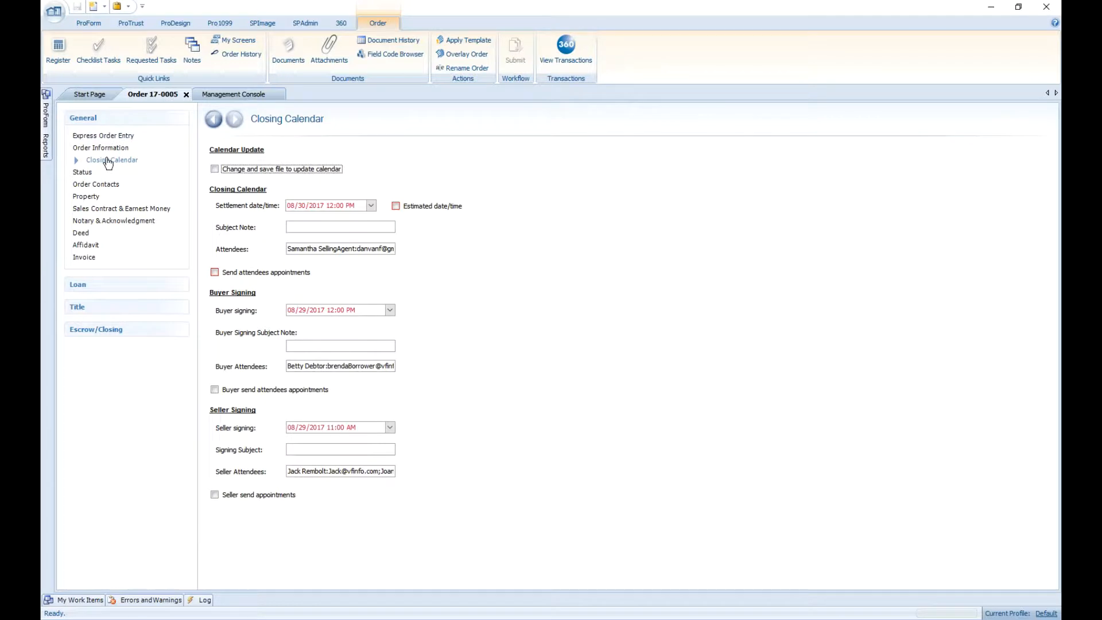
pyautogui.click(254, 274)
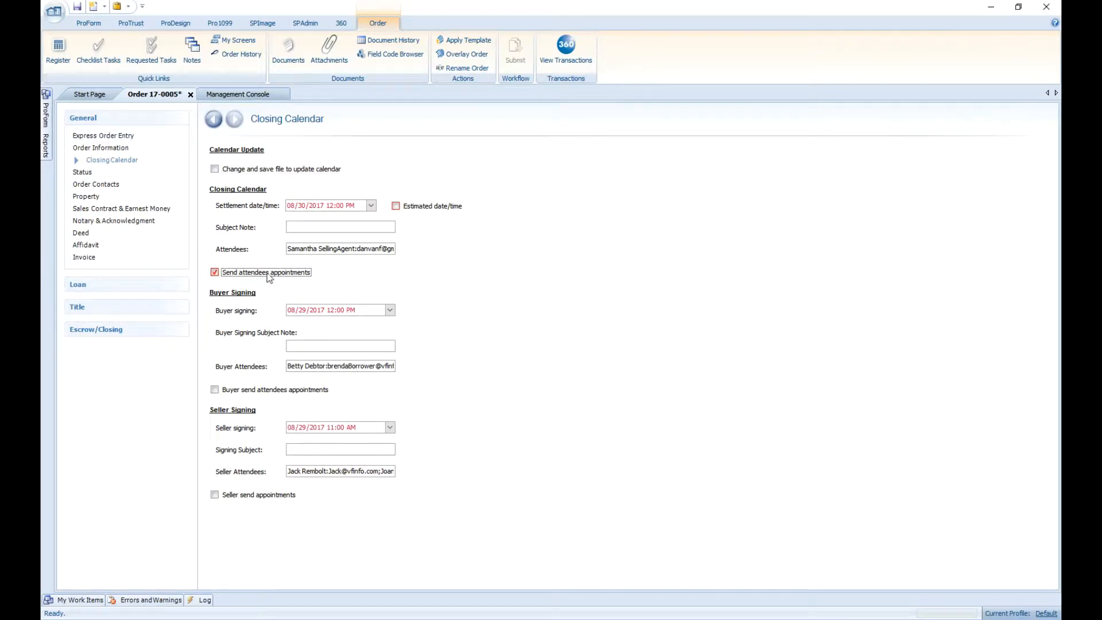
pyautogui.click(331, 205)
pyautogui.click(76, 8)
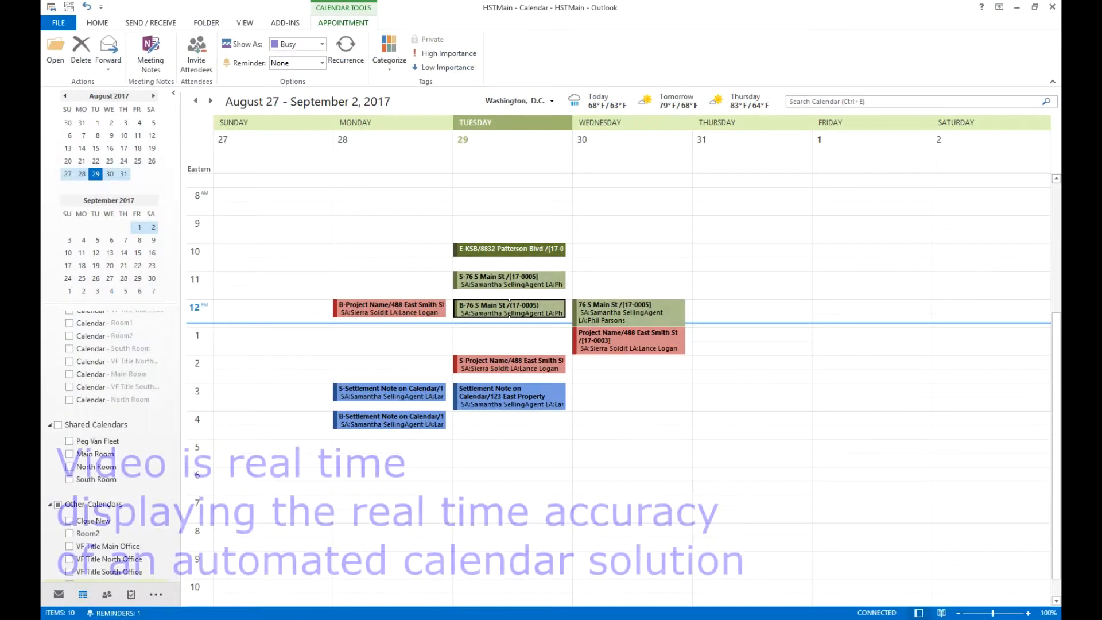
# Open the attendee's Outlook mailbox, review the received 76 S Main St meeting invitation, and close both windows.
pyautogui.click(497, 618)
pyautogui.click(562, 577)
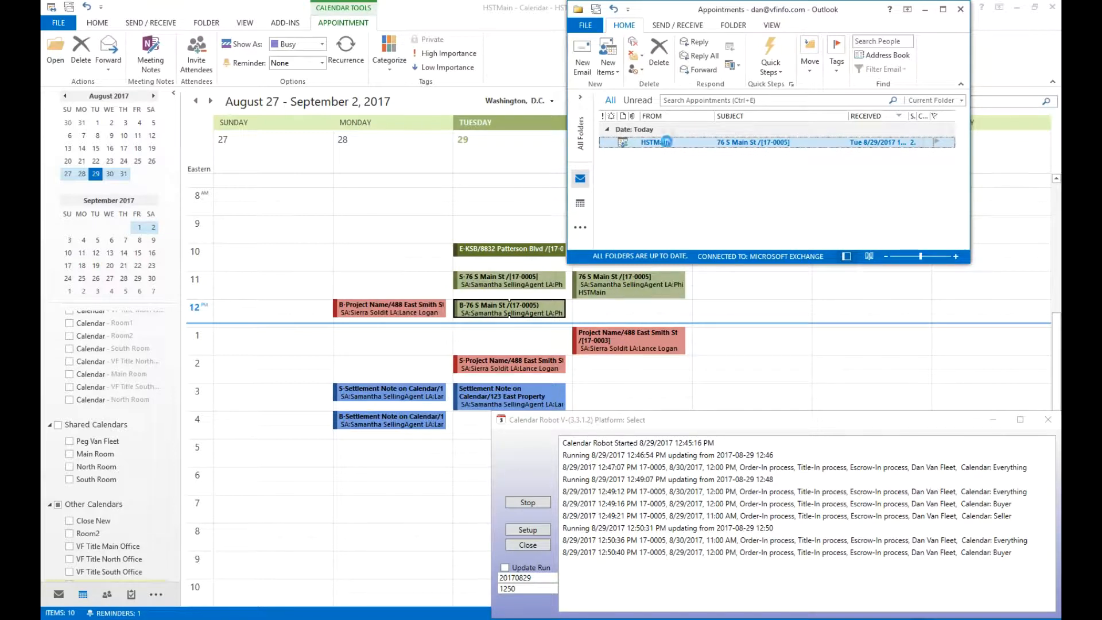
pyautogui.doubleClick(751, 140)
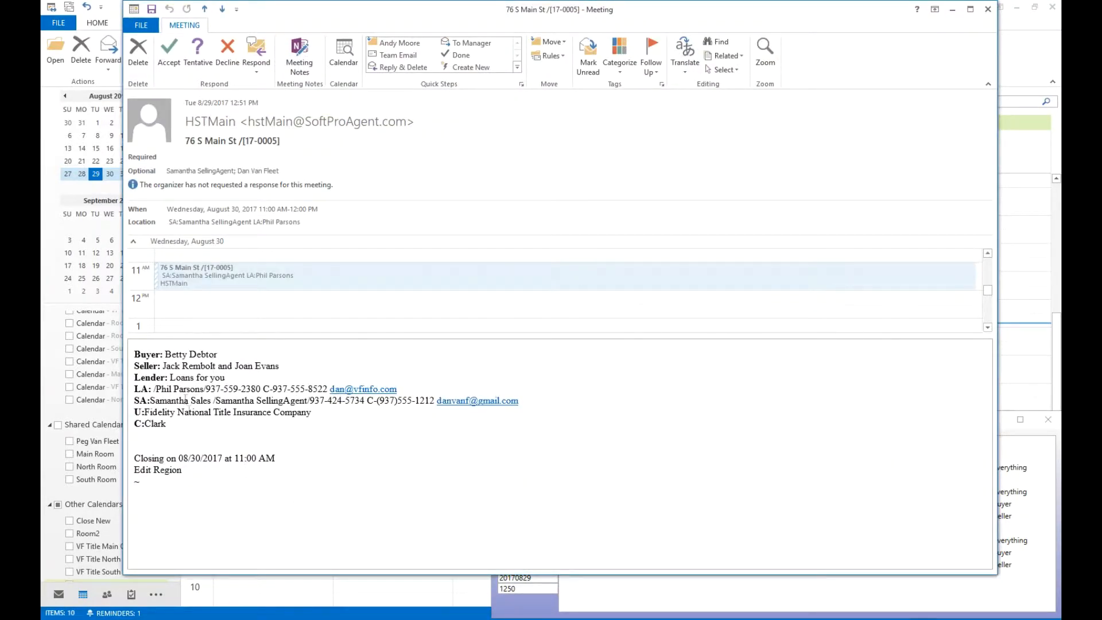
pyautogui.click(987, 10)
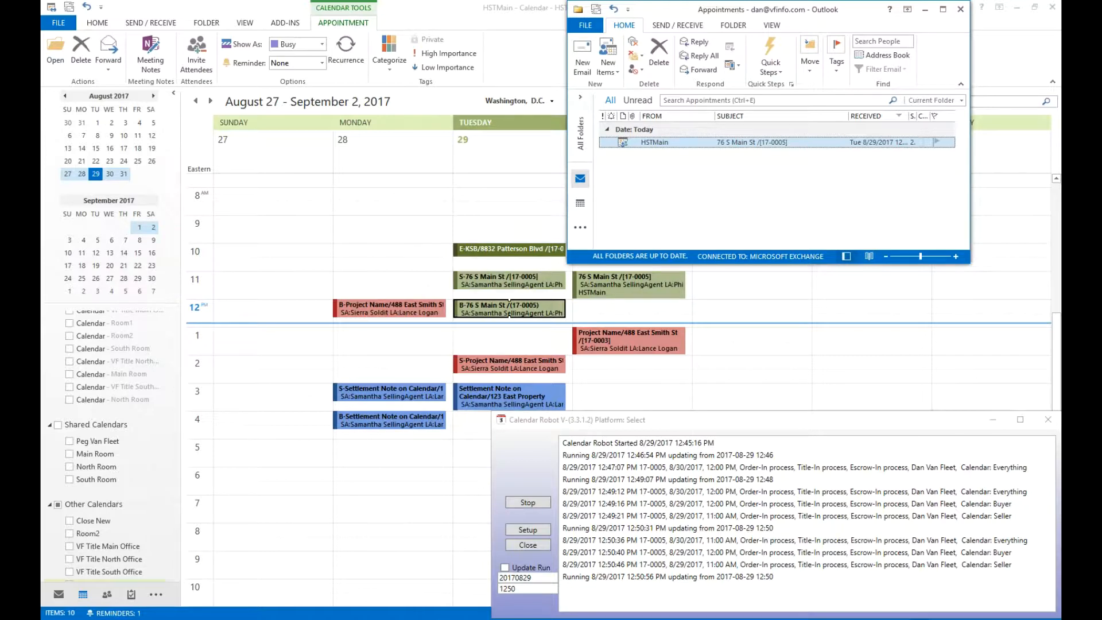
pyautogui.click(961, 10)
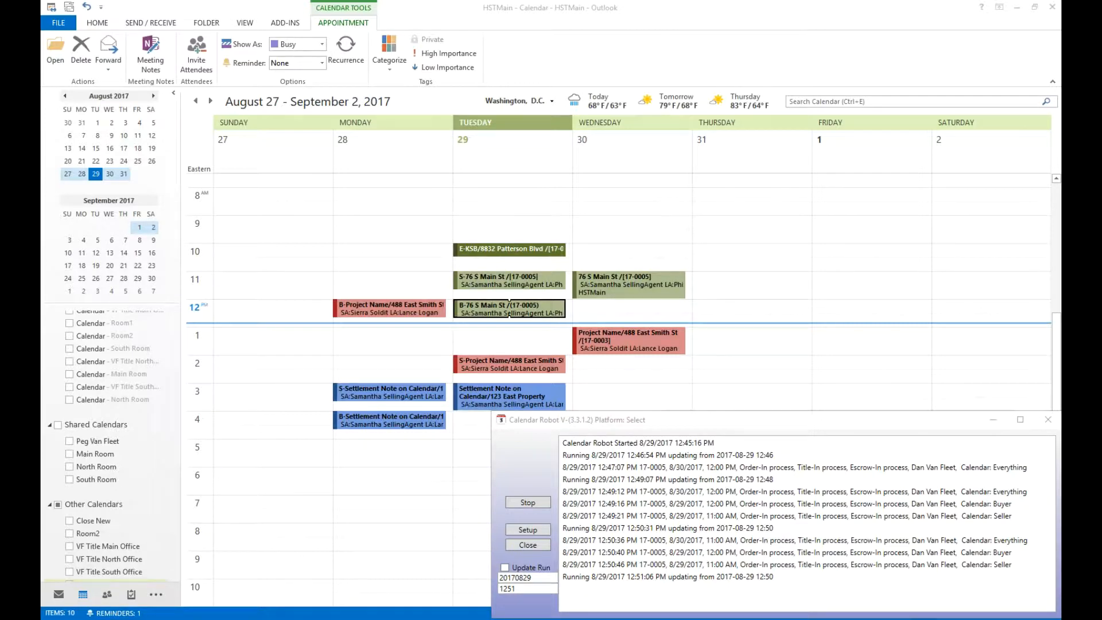
# Open the Tuesday 3:00 PM Settlement Note appointment, invite attendees, cancel the invitation, and close it without saving.
pyautogui.click(496, 397)
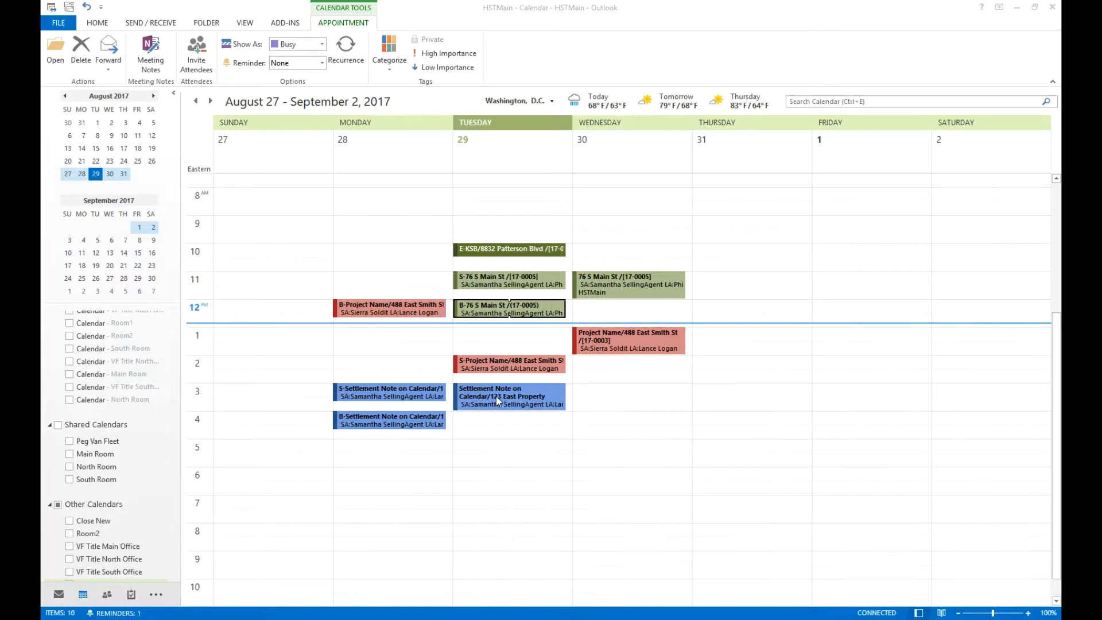
pyautogui.click(496, 398)
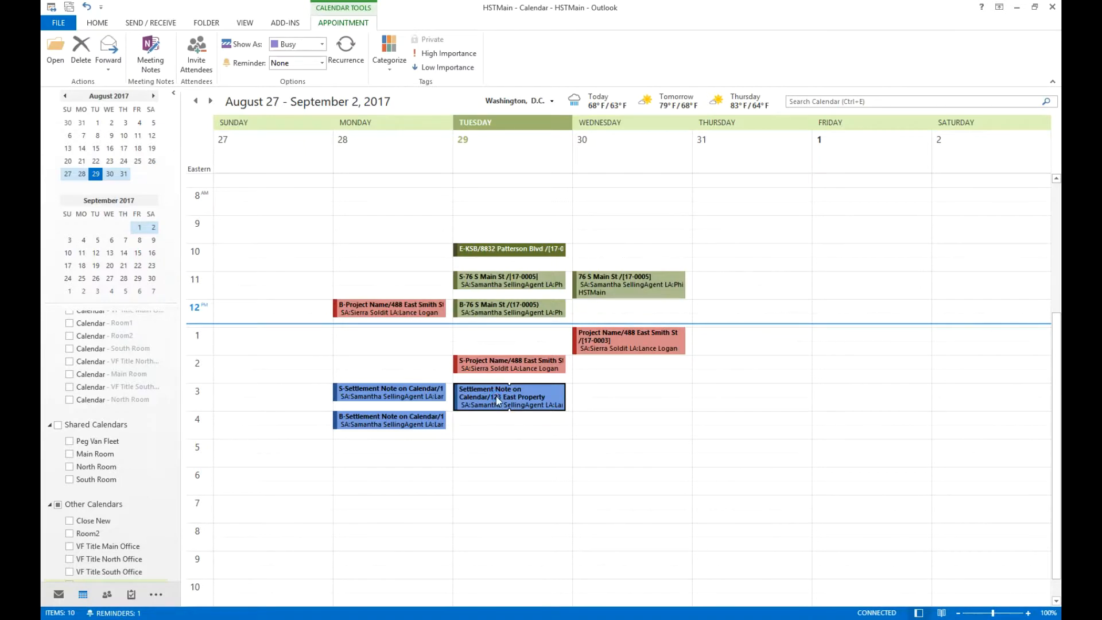
pyautogui.doubleClick(498, 400)
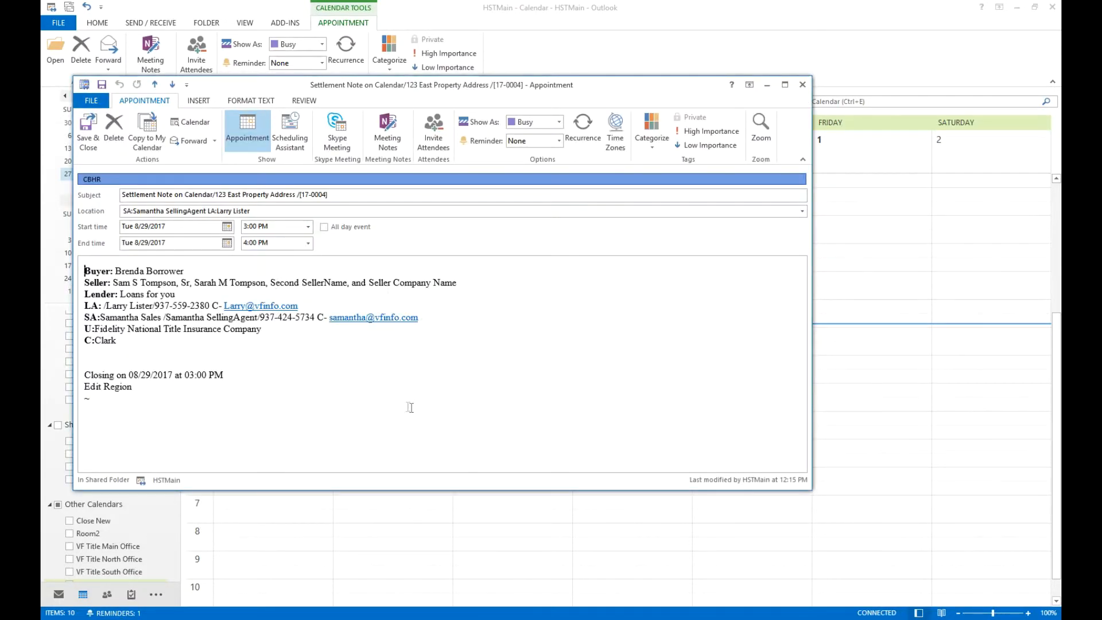
pyautogui.click(442, 142)
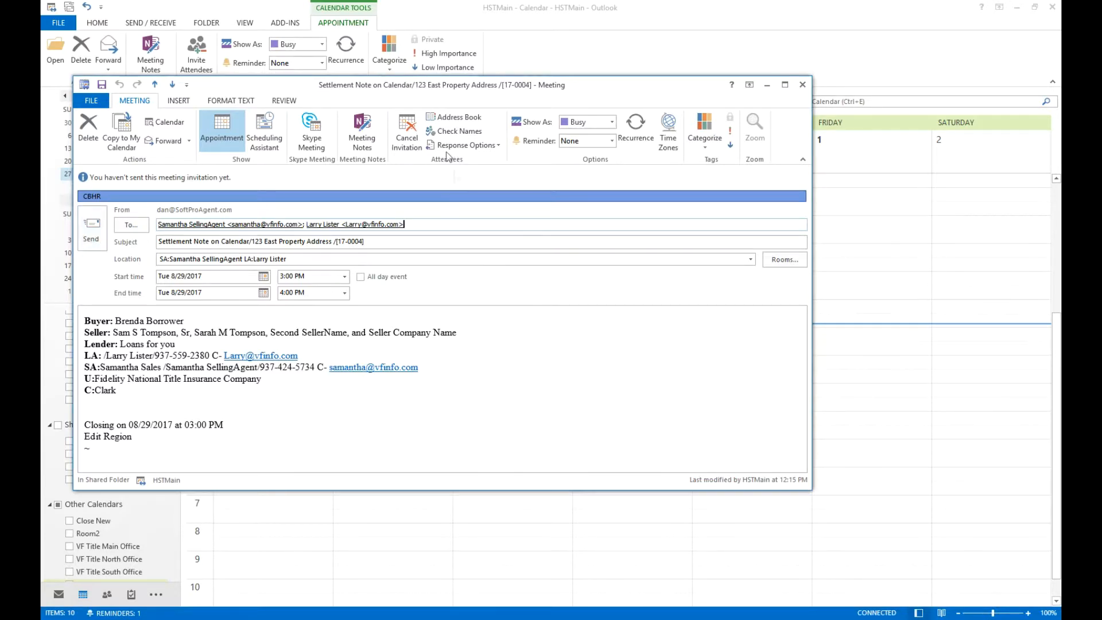
pyautogui.click(413, 143)
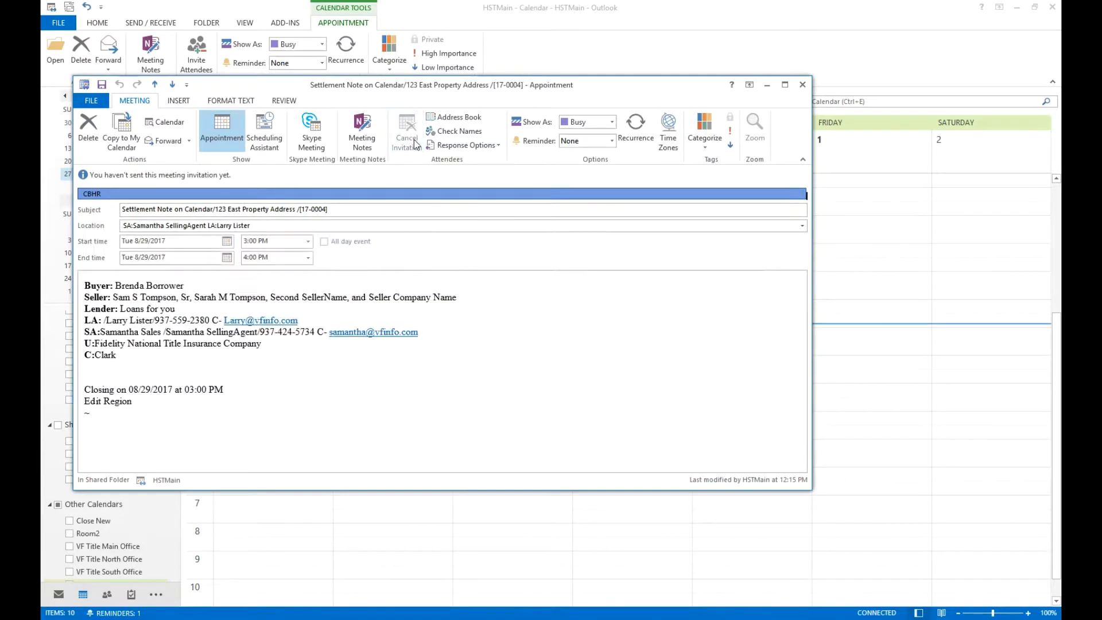
pyautogui.click(802, 84)
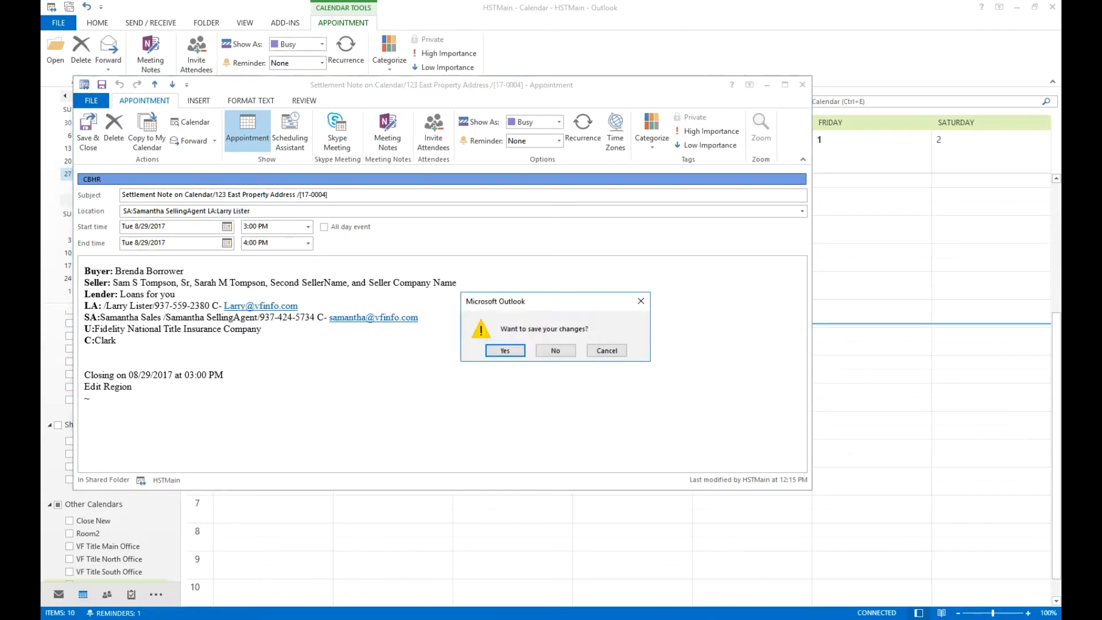
pyautogui.click(555, 350)
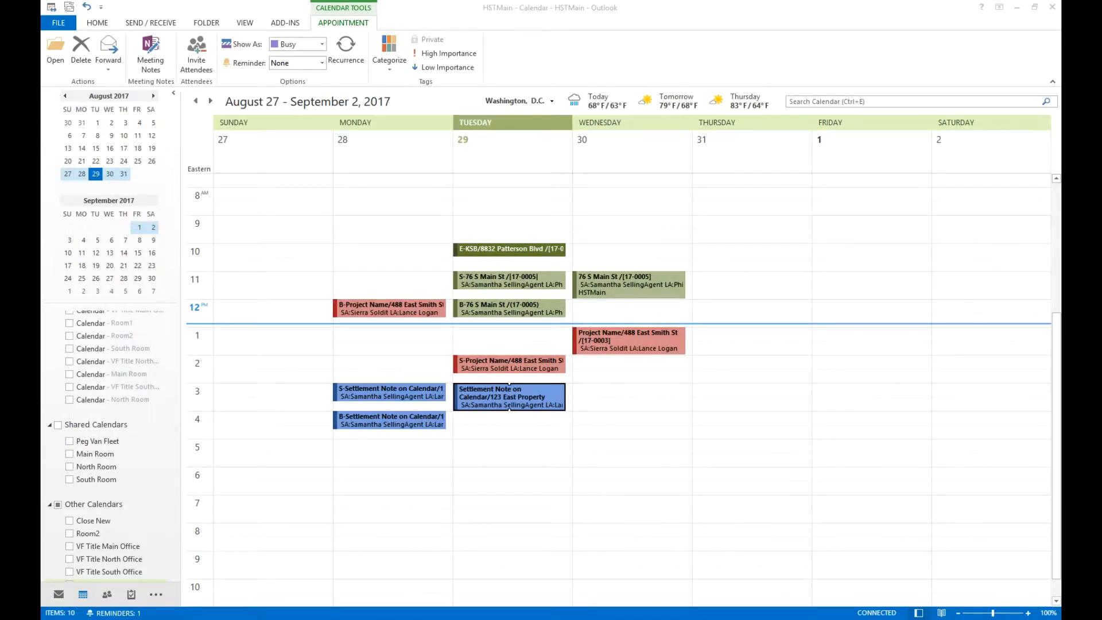
# Show the VF Title South, North and Main Office calendars and hide the HSTMain calendar.
pyautogui.click(70, 572)
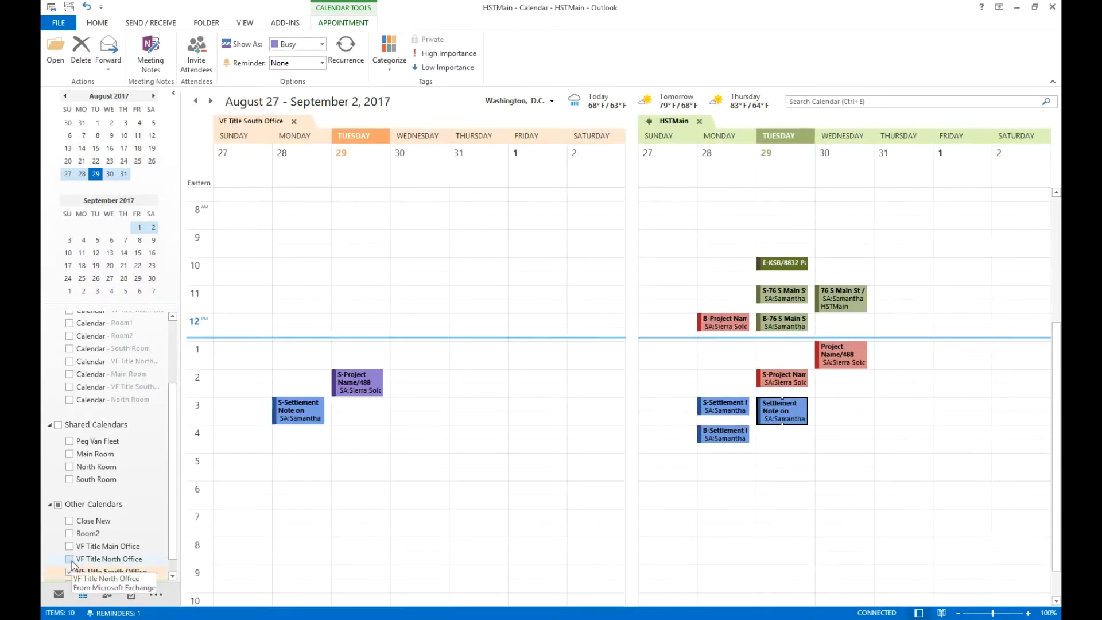
pyautogui.click(69, 559)
pyautogui.click(70, 546)
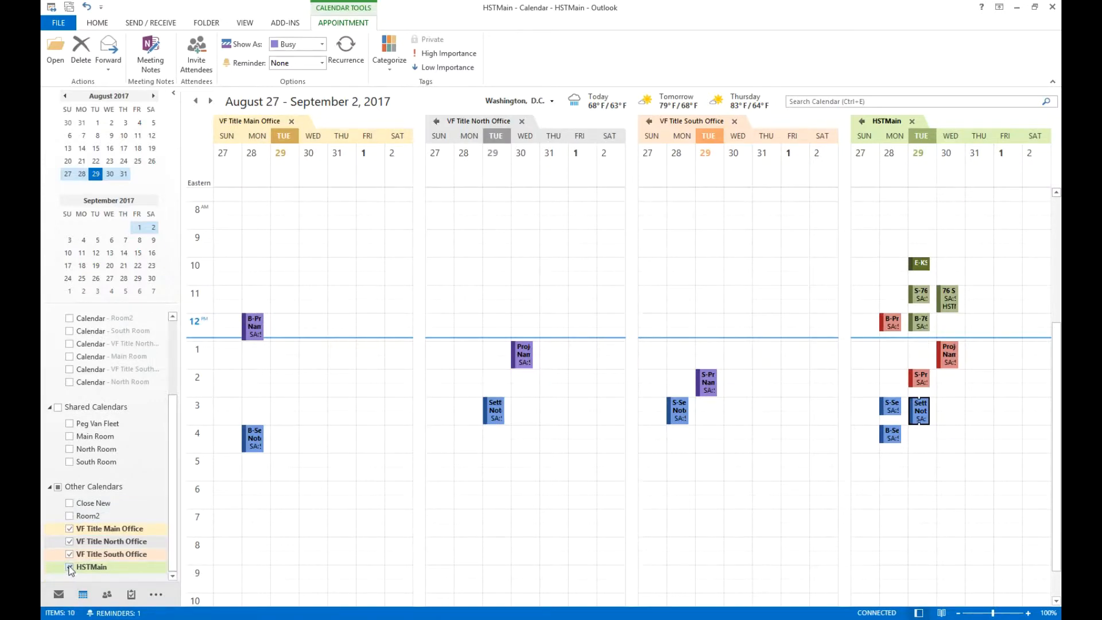
pyautogui.click(69, 567)
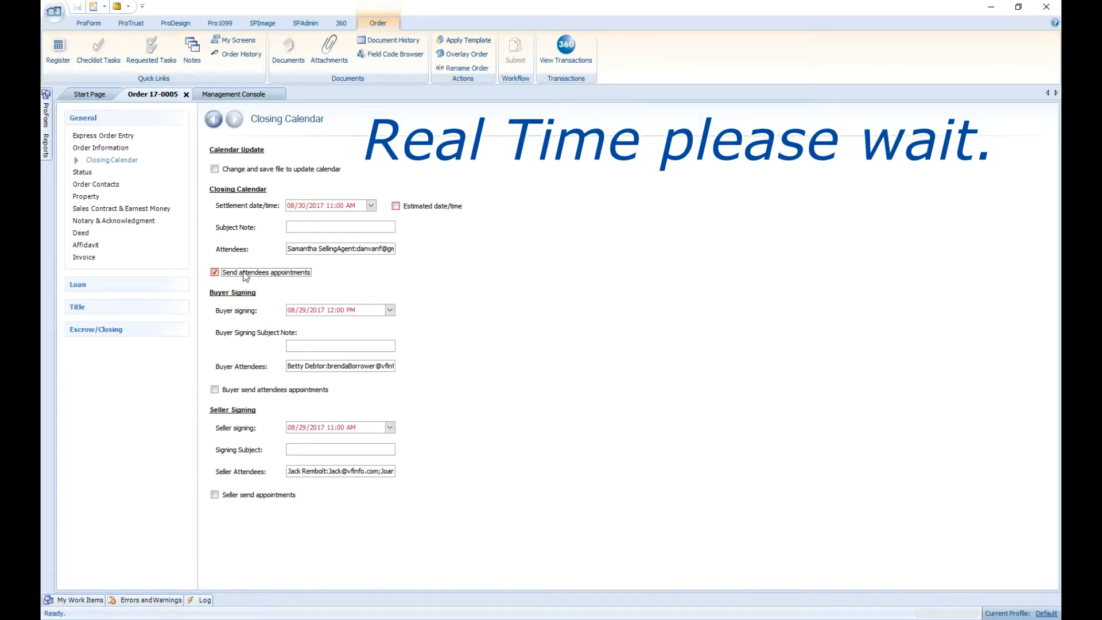
# Mark the settlement date as estimated, clear the buyer and seller signing dates, and save the order.
pyautogui.click(251, 274)
pyautogui.click(396, 206)
pyautogui.click(374, 310)
pyautogui.press('Delete')
pyautogui.click(378, 427)
pyautogui.press('Delete')
pyautogui.click(77, 7)
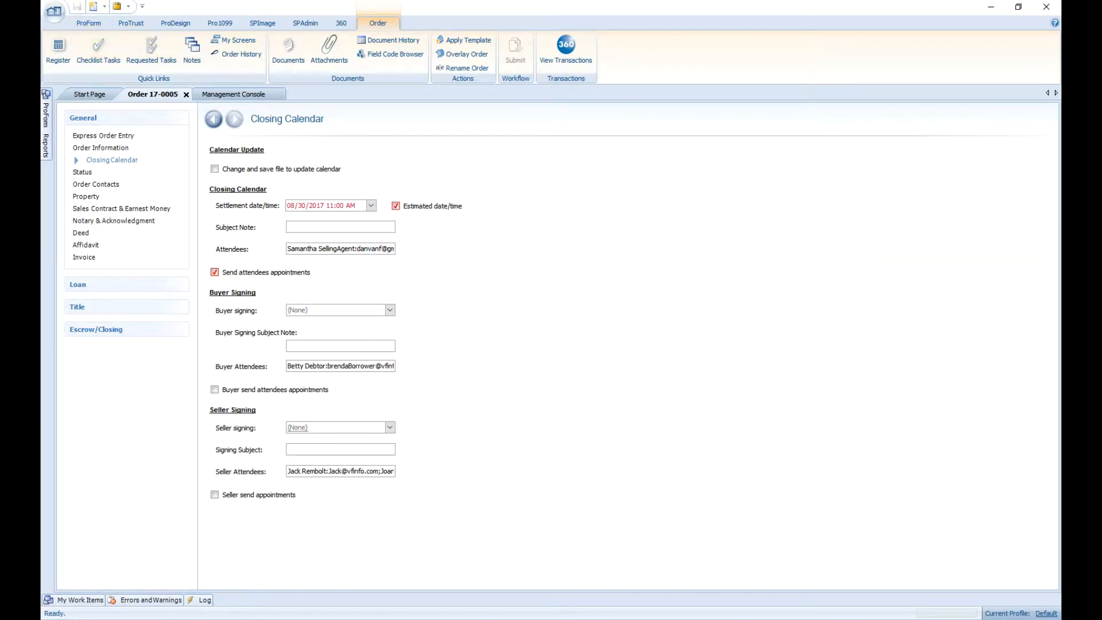
# Apply the standard Closing Calendar My Screen to the order and review the Closing Room choices.
pyautogui.hotkey('alt', 'Tab')
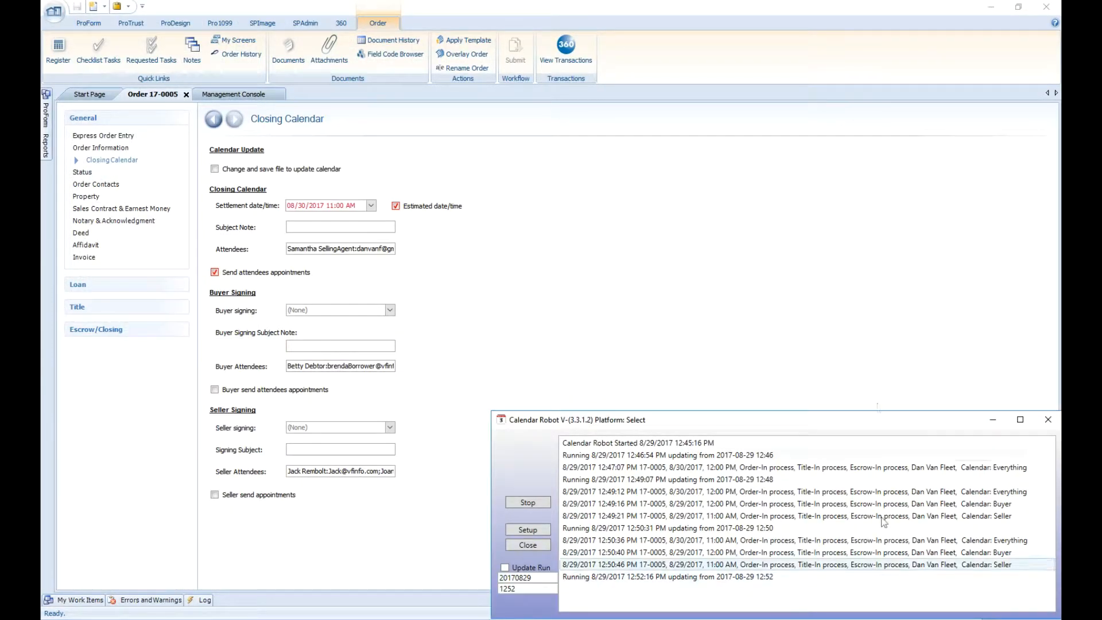
pyautogui.click(237, 39)
pyautogui.doubleClick(525, 298)
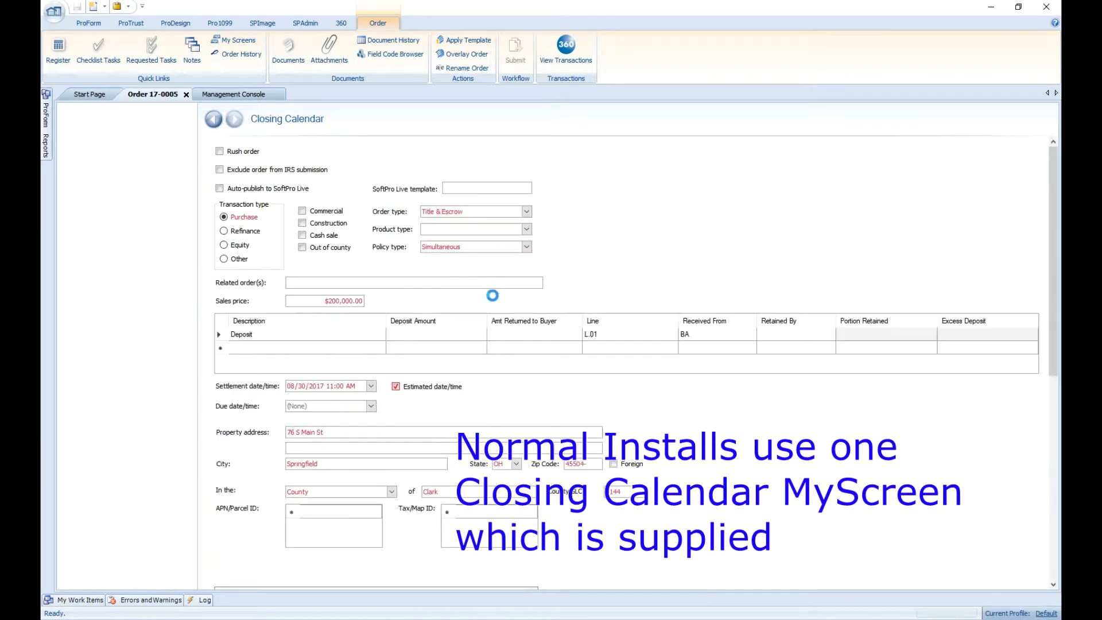
pyautogui.click(109, 159)
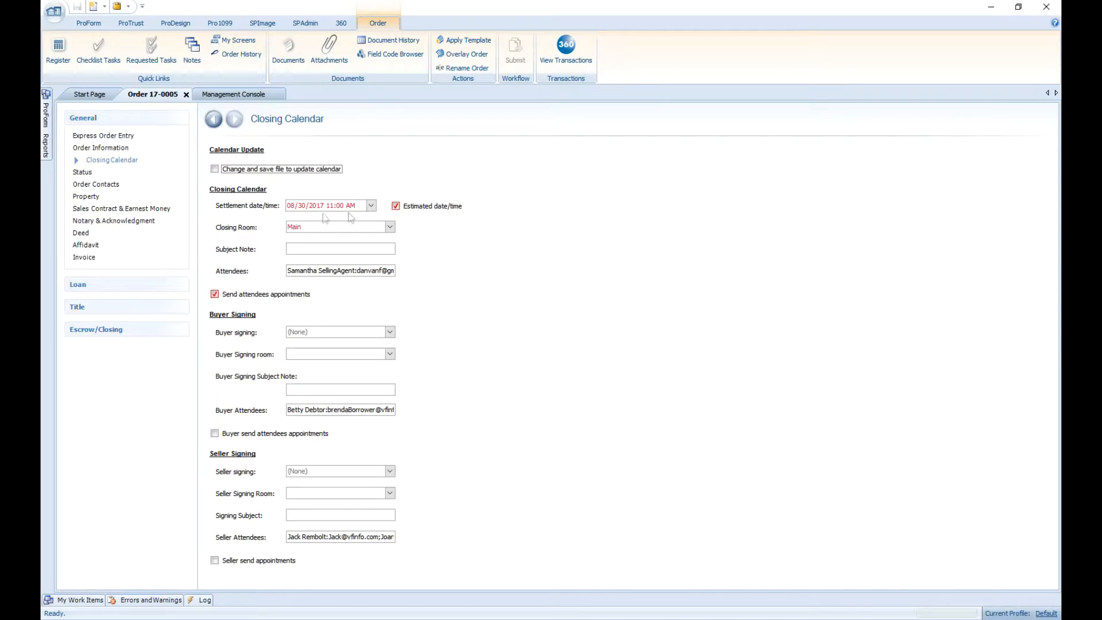
pyautogui.click(390, 227)
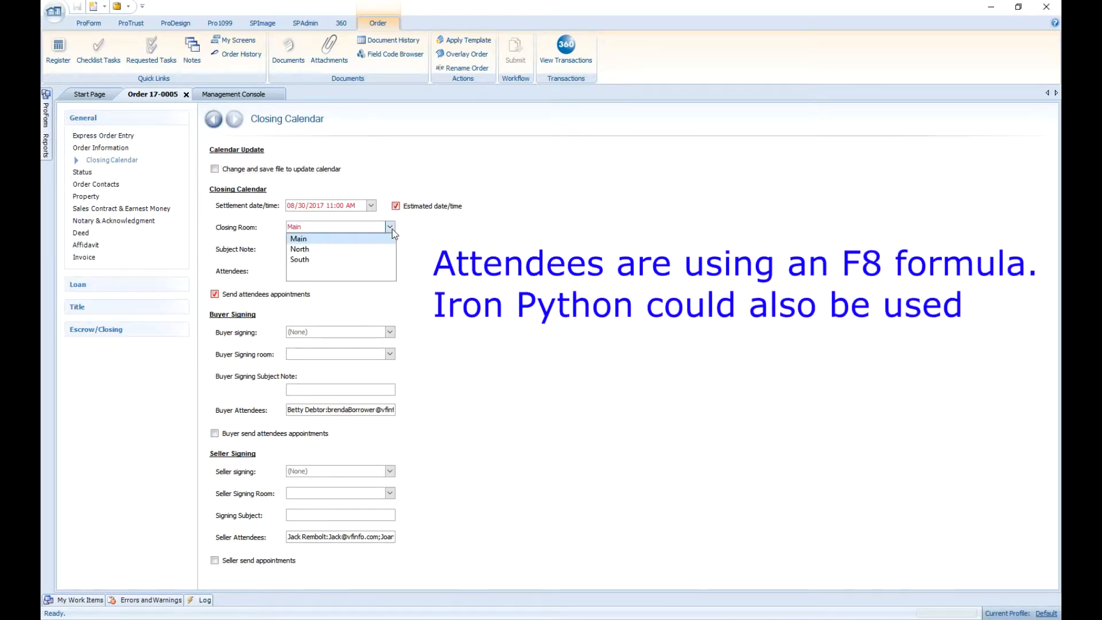
pyautogui.click(565, 284)
# Stop and close the Calendar Robot, then relaunch CalendarRobot.exe from the Demo - Rooms Resources folder.
pyautogui.hotkey('alt', 'Tab')
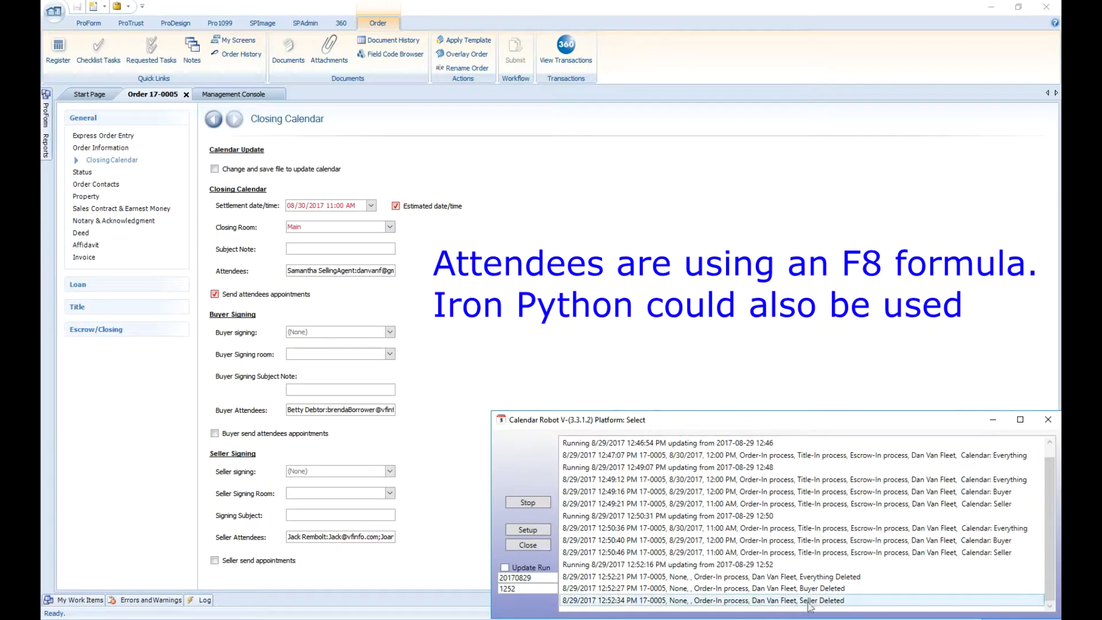
pyautogui.click(528, 502)
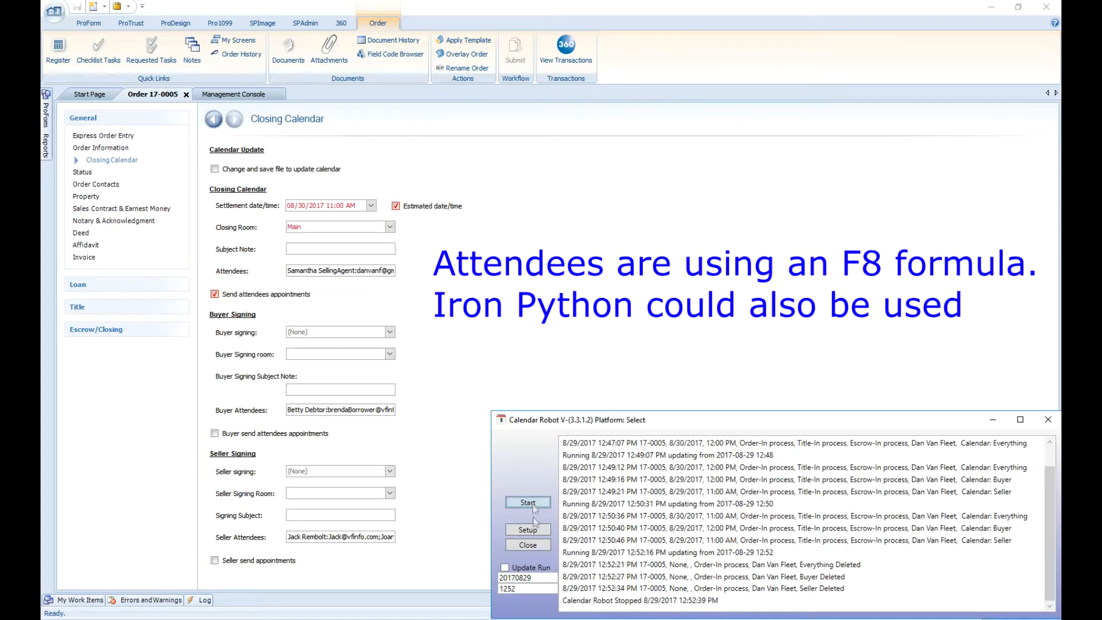
pyautogui.click(527, 544)
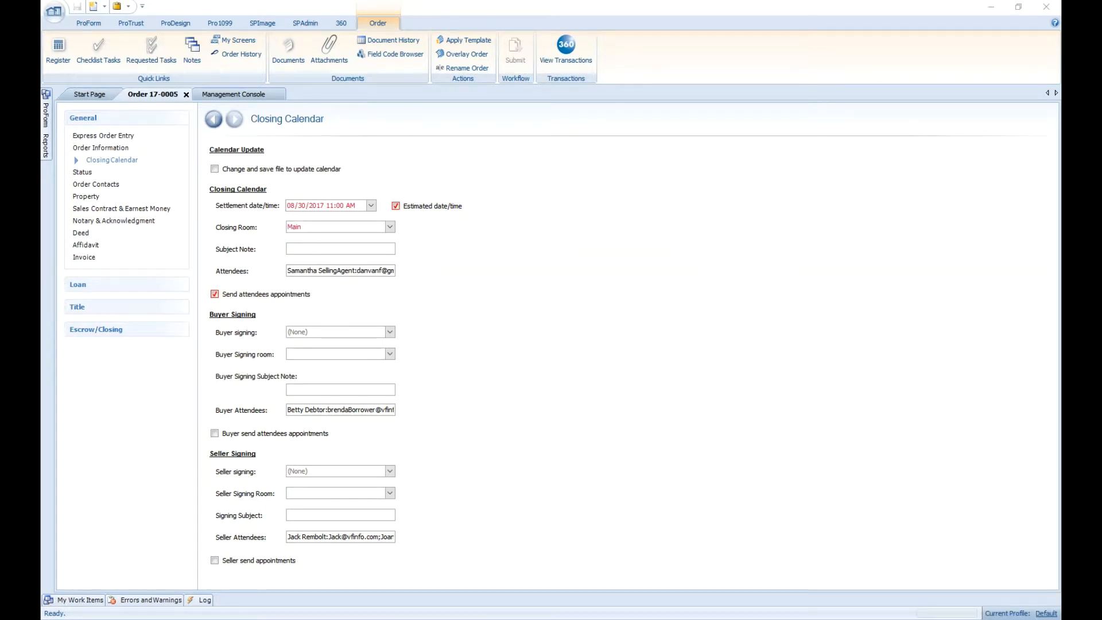
pyautogui.hotkey('alt', 'Tab')
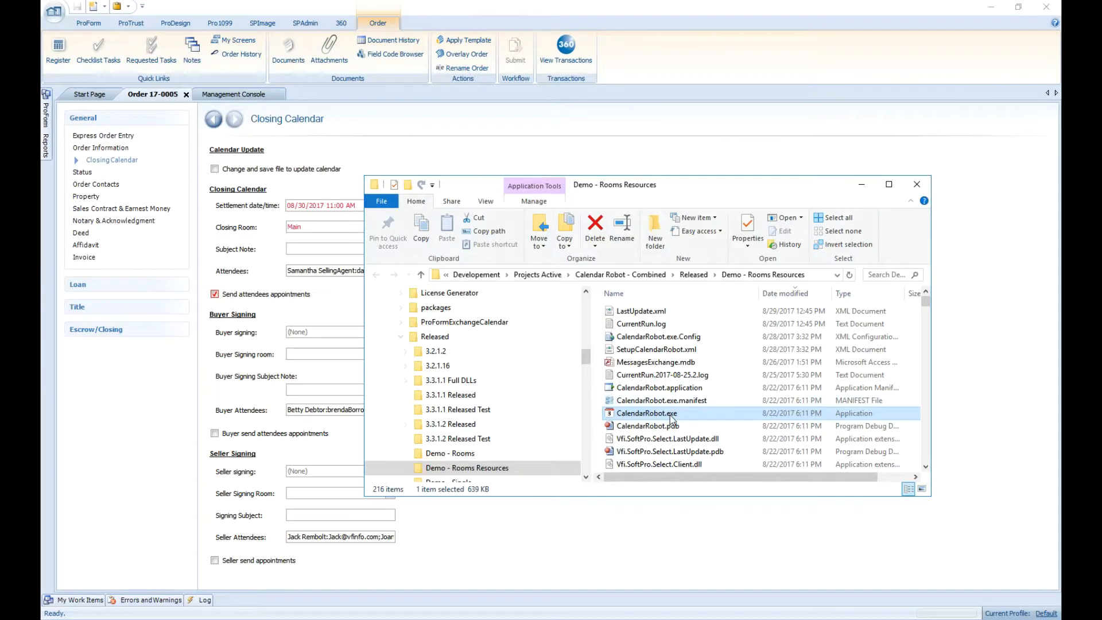
pyautogui.doubleClick(670, 415)
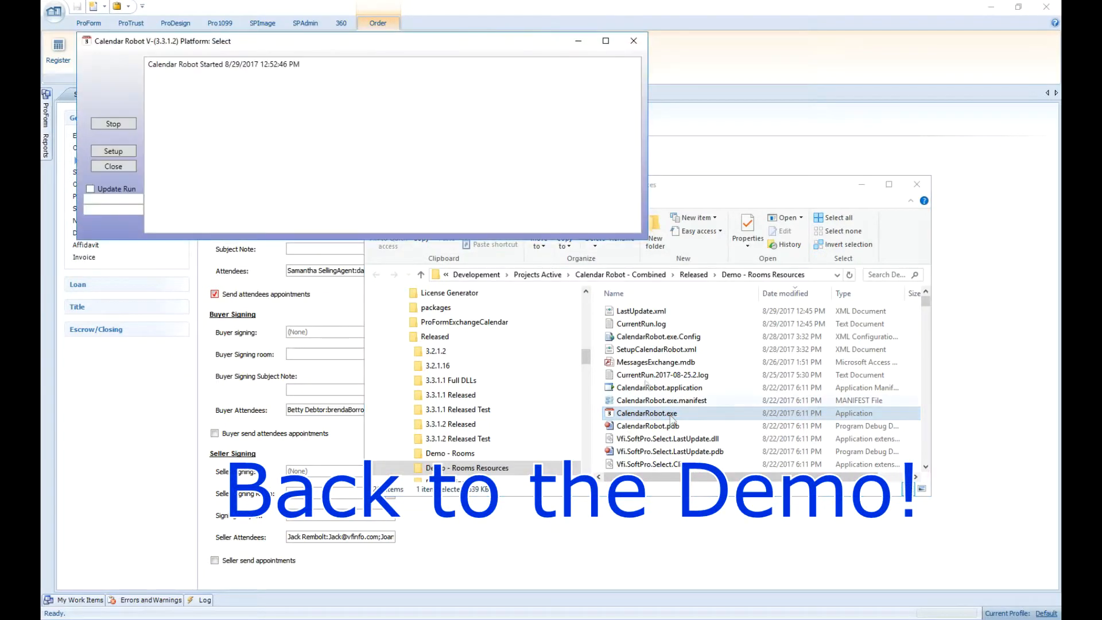
pyautogui.moveTo(468, 44); pyautogui.dragTo(855, 402)
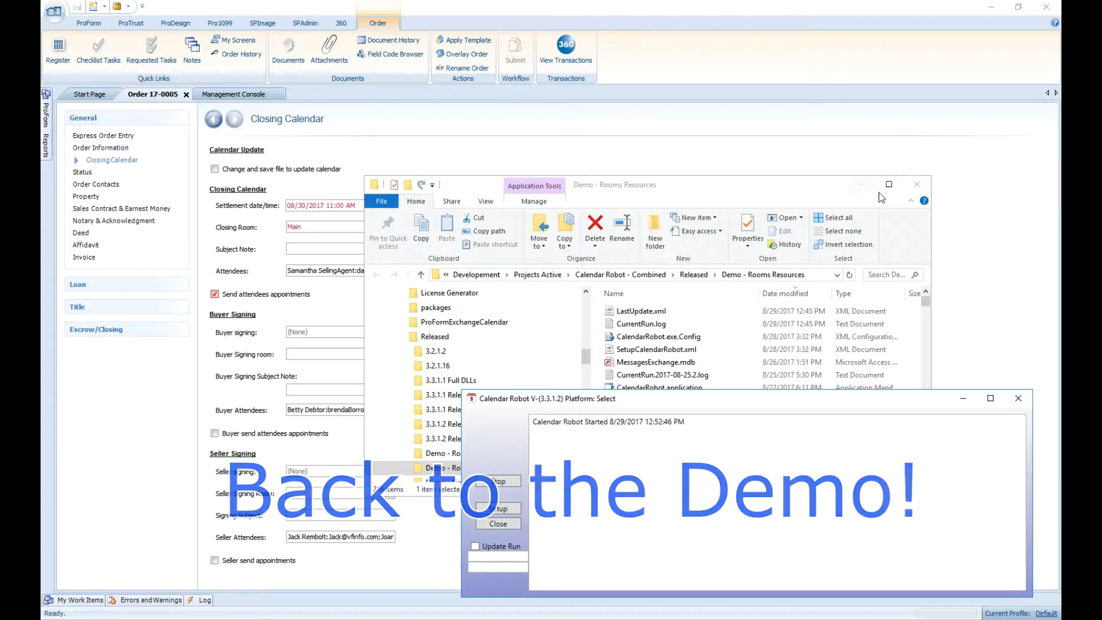
pyautogui.click(917, 184)
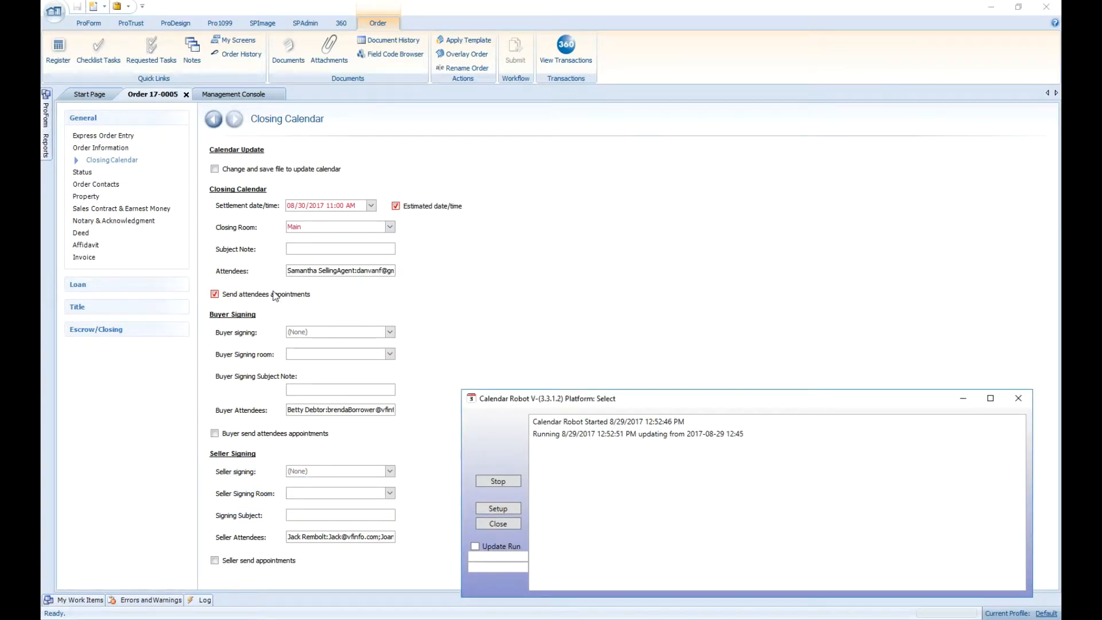
# Uncheck Estimated date/time for the settlement and save the order.
pyautogui.click(435, 206)
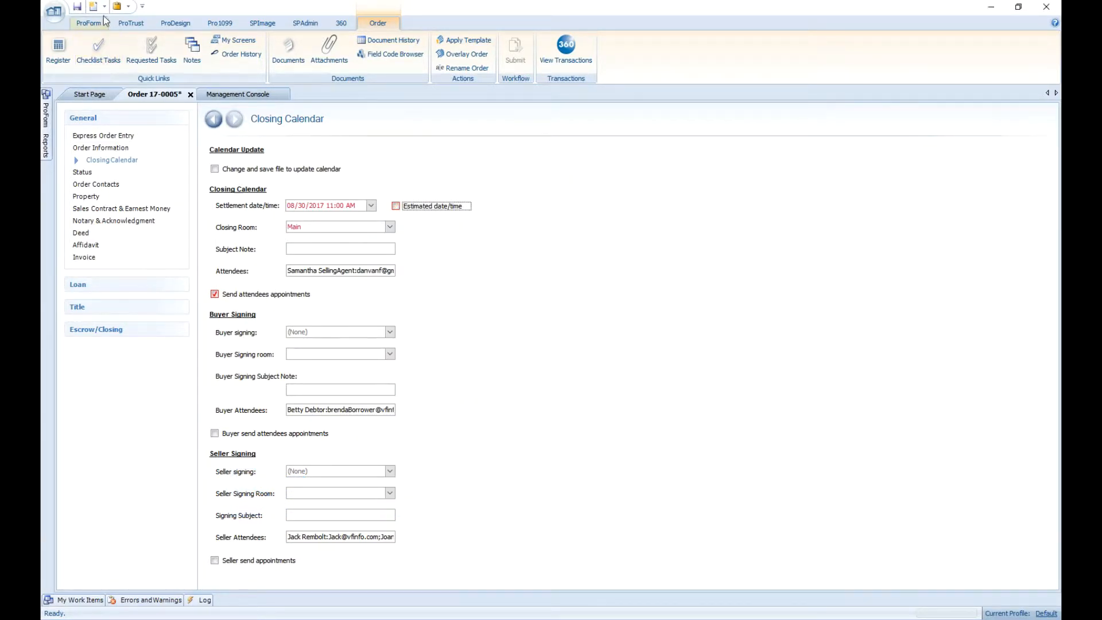
pyautogui.click(77, 7)
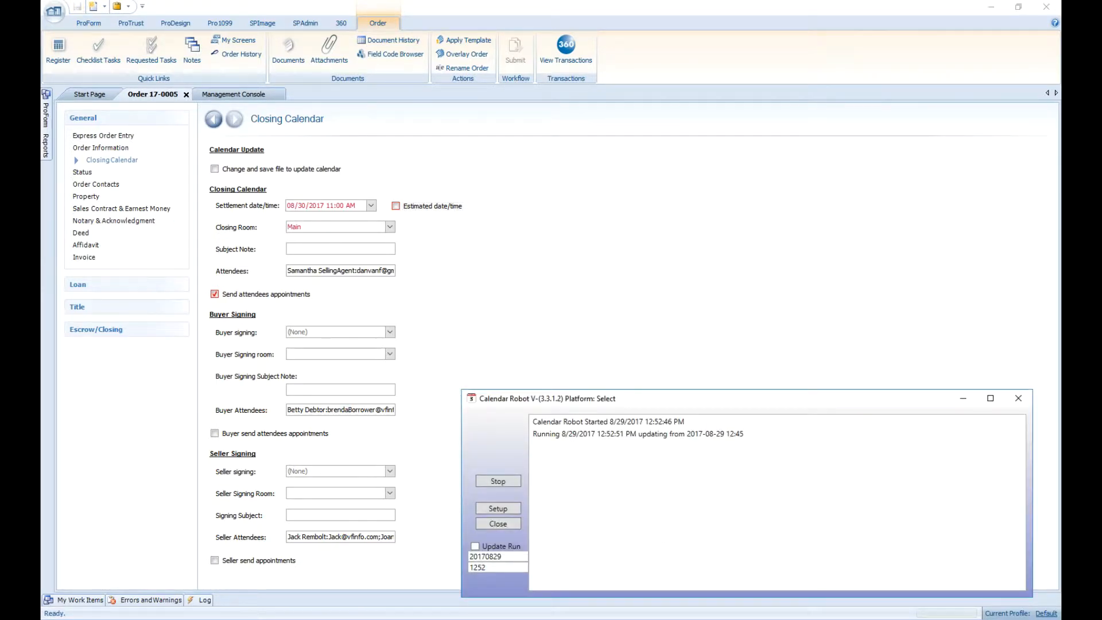
# Open the attendee's Appointments mailbox and review the new 76 S Main St meeting from VF Title Main Office.
pyautogui.click(451, 619)
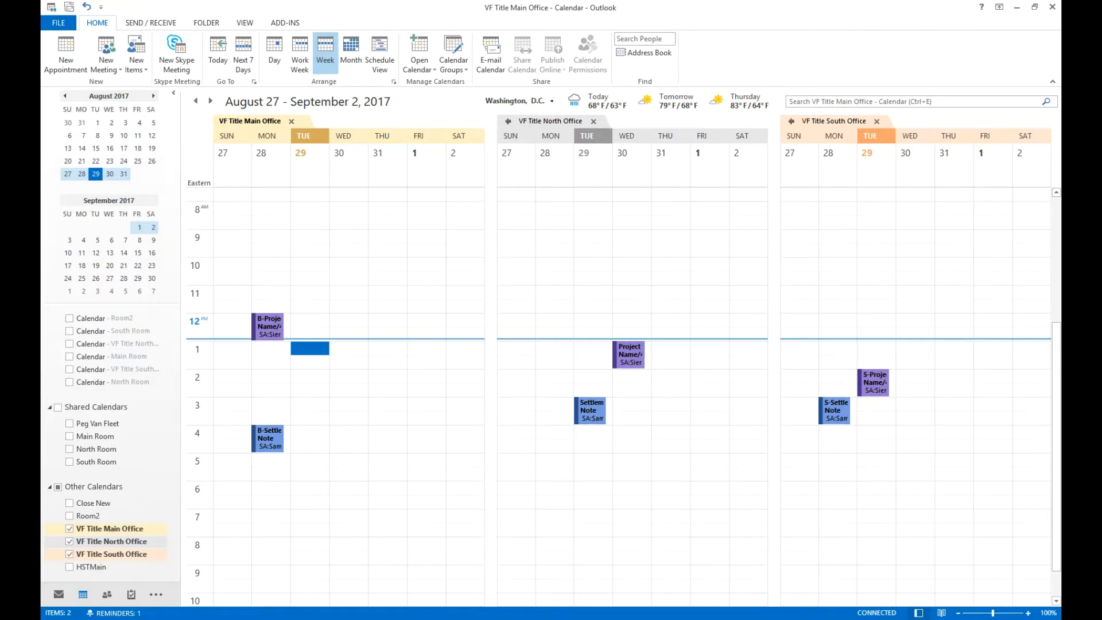
pyautogui.moveTo(547, 618)
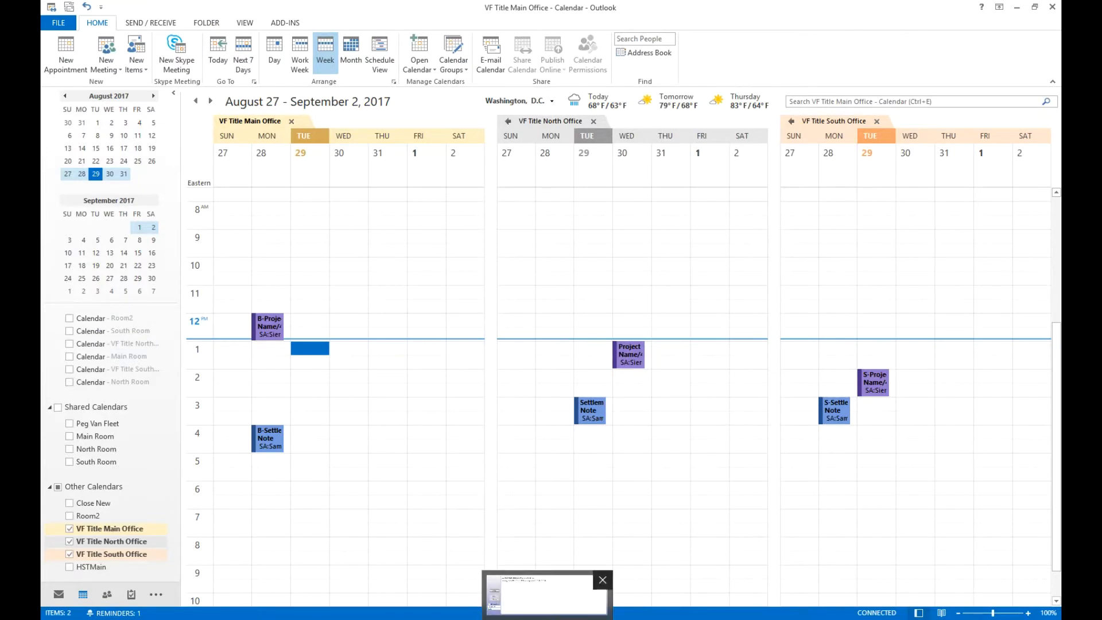
pyautogui.click(547, 599)
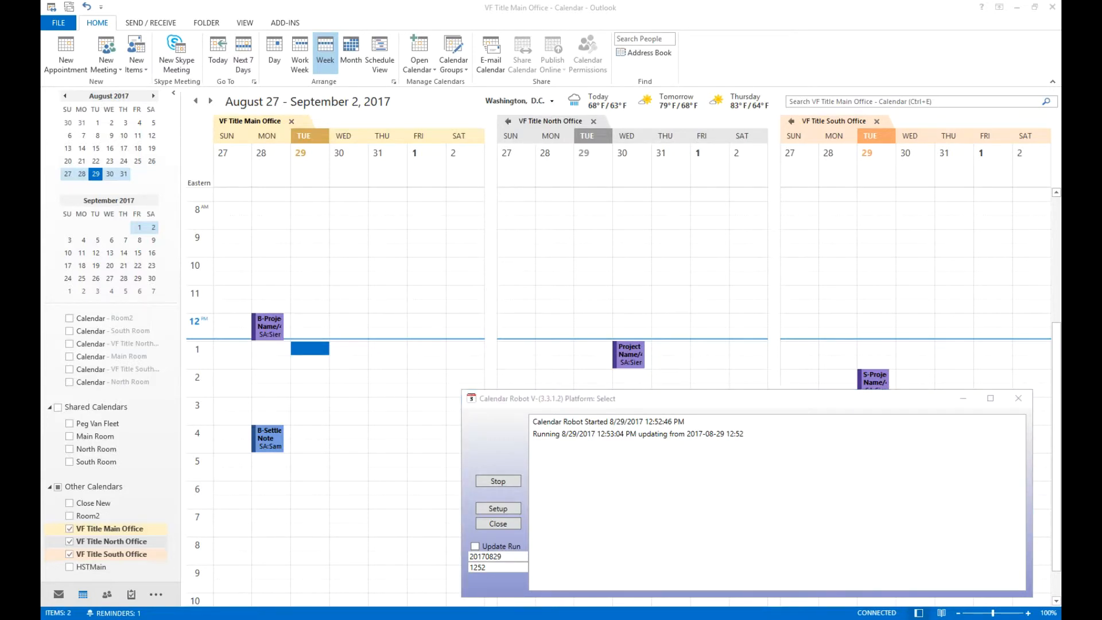
pyautogui.moveTo(41, 109); pyautogui.dragTo(402, 9)
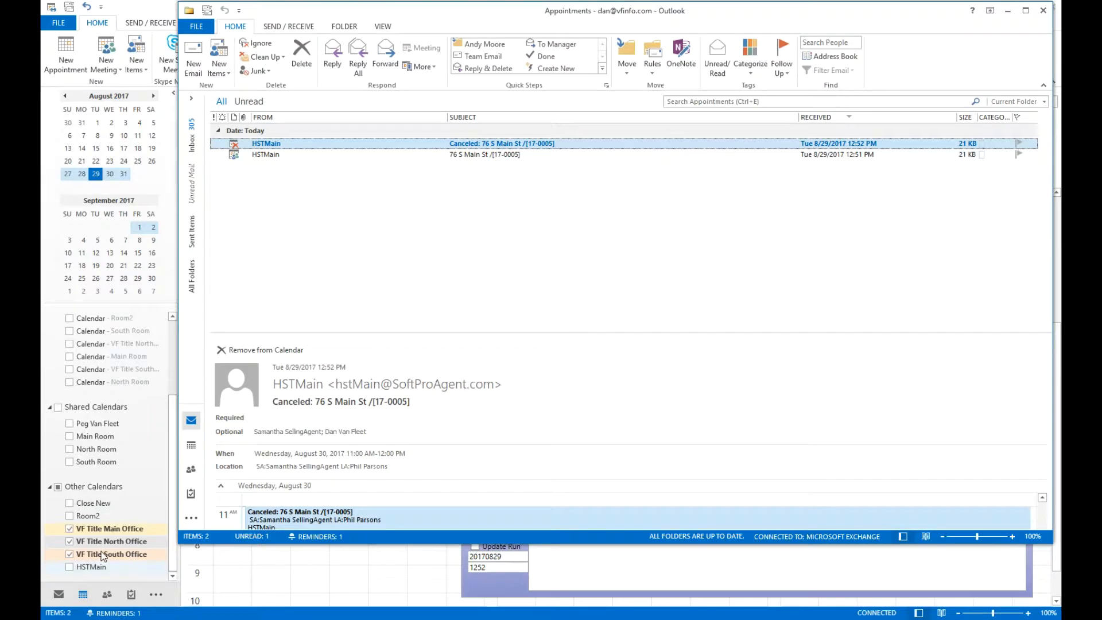
pyautogui.moveTo(178, 543); pyautogui.dragTo(580, 301)
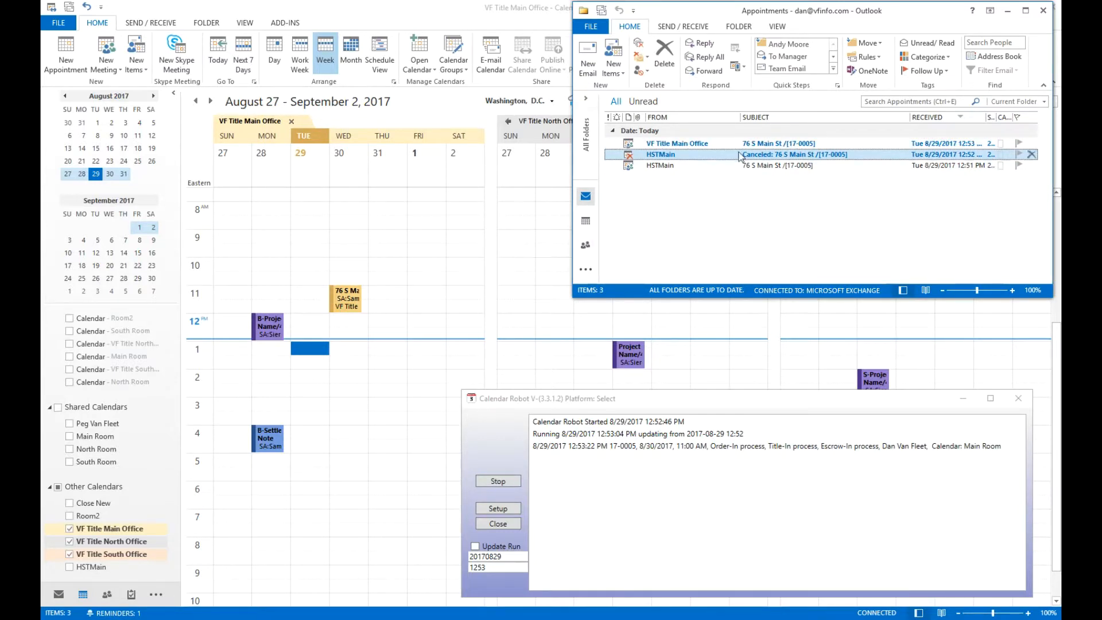
pyautogui.click(685, 145)
pyautogui.doubleClick(685, 147)
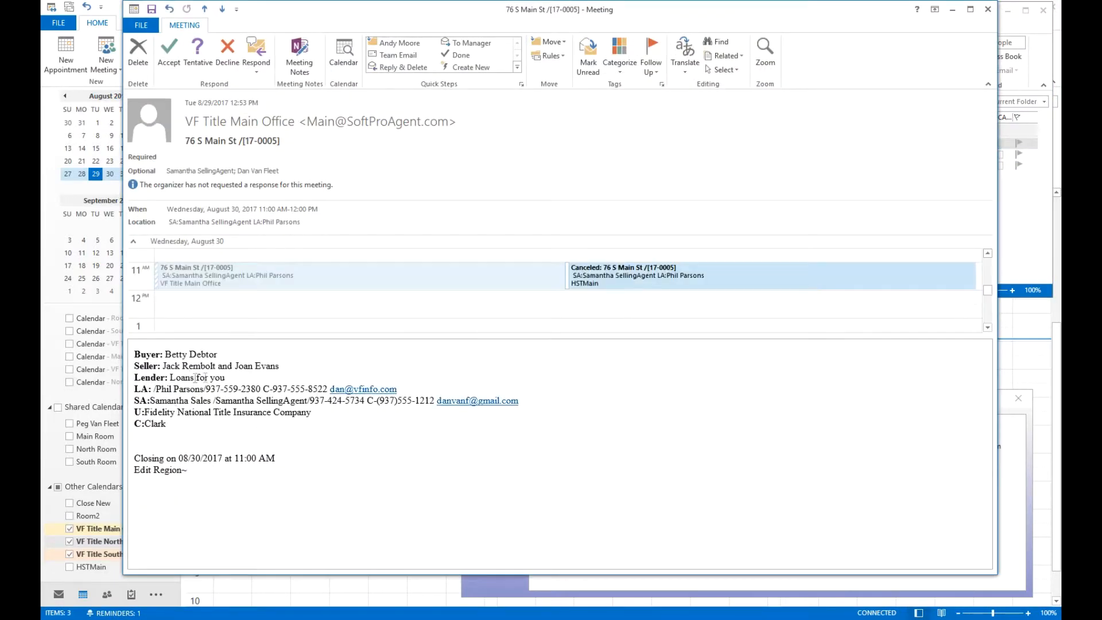
pyautogui.click(987, 9)
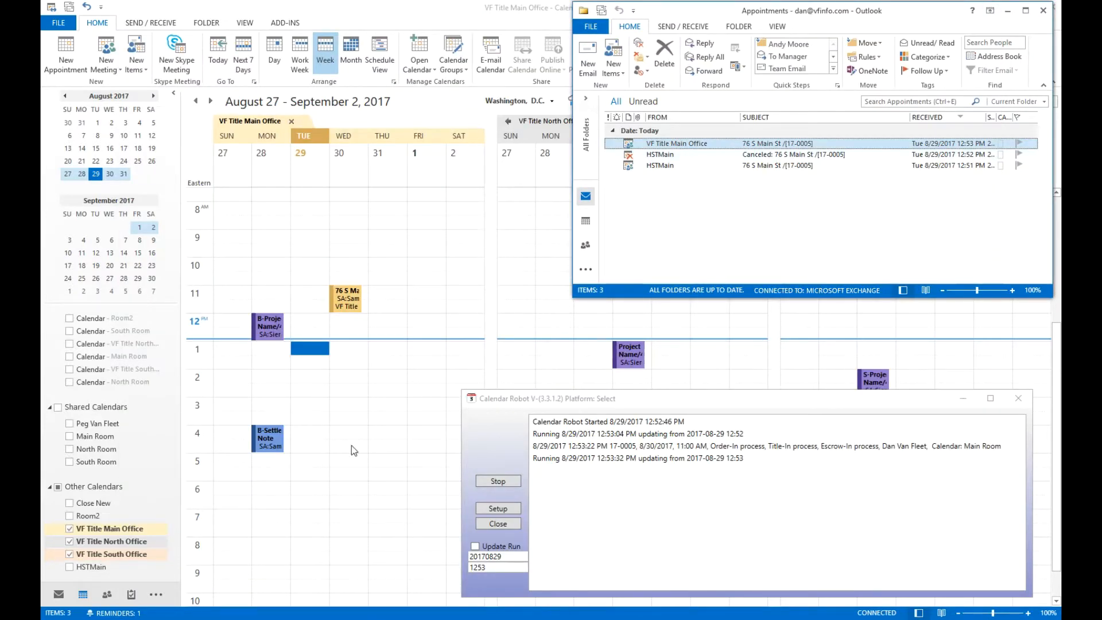
# Change the Closing Room to South and save the order.
pyautogui.click(157, 617)
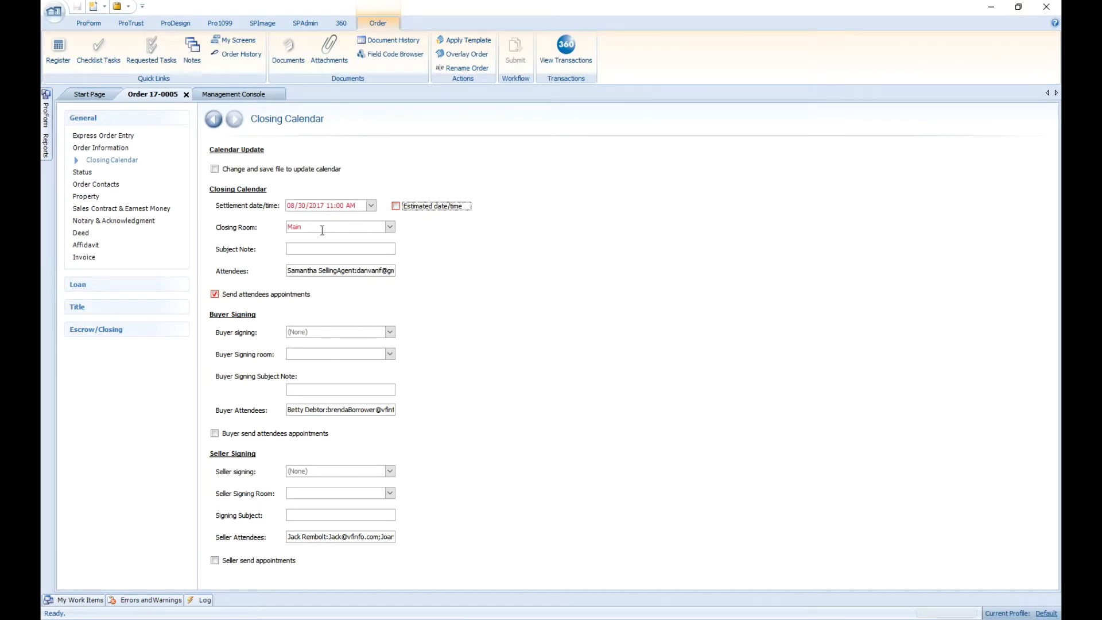
pyautogui.click(389, 227)
pyautogui.click(328, 261)
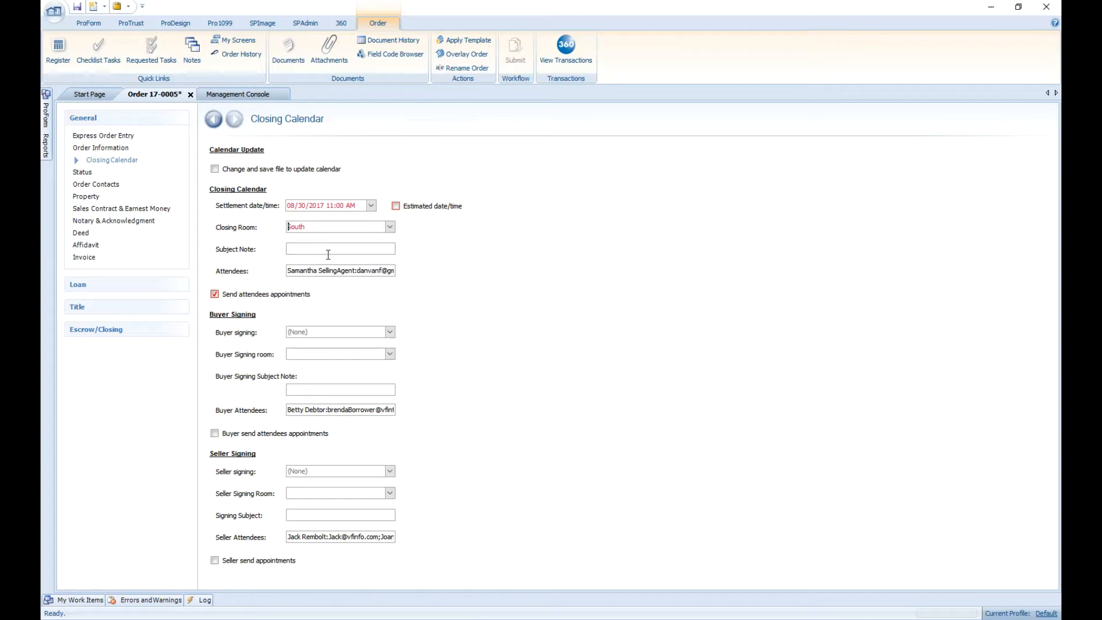
pyautogui.click(78, 8)
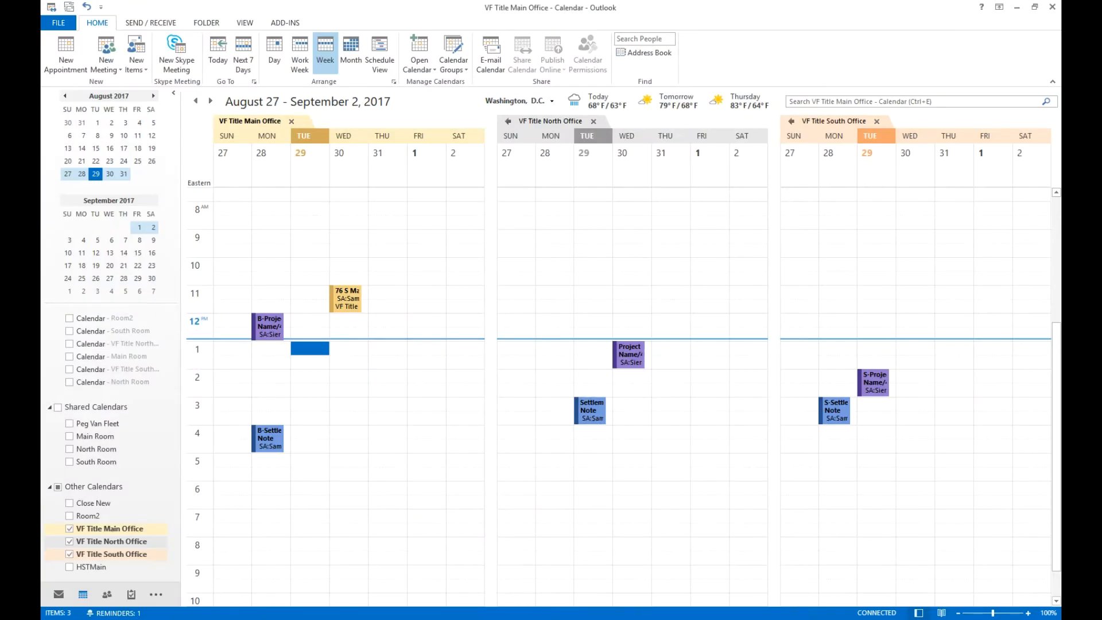
# Bring up the attendee's Appointments mailbox and the Calendar Robot log to check the room change.
pyautogui.click(635, 617)
pyautogui.moveTo(497, 617)
pyautogui.click(561, 581)
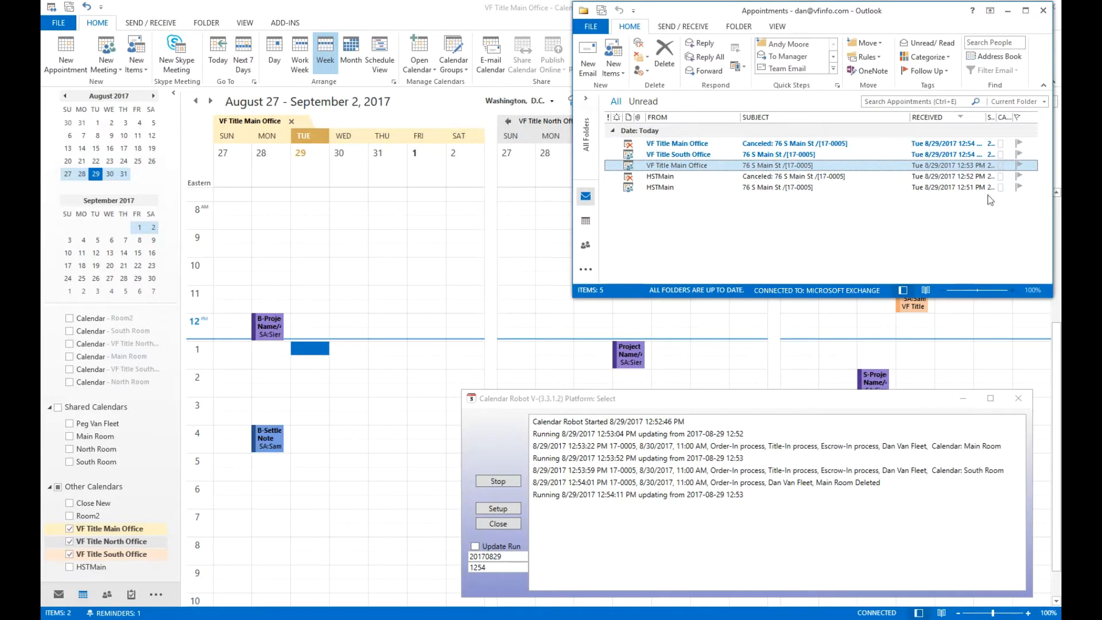
pyautogui.click(1007, 11)
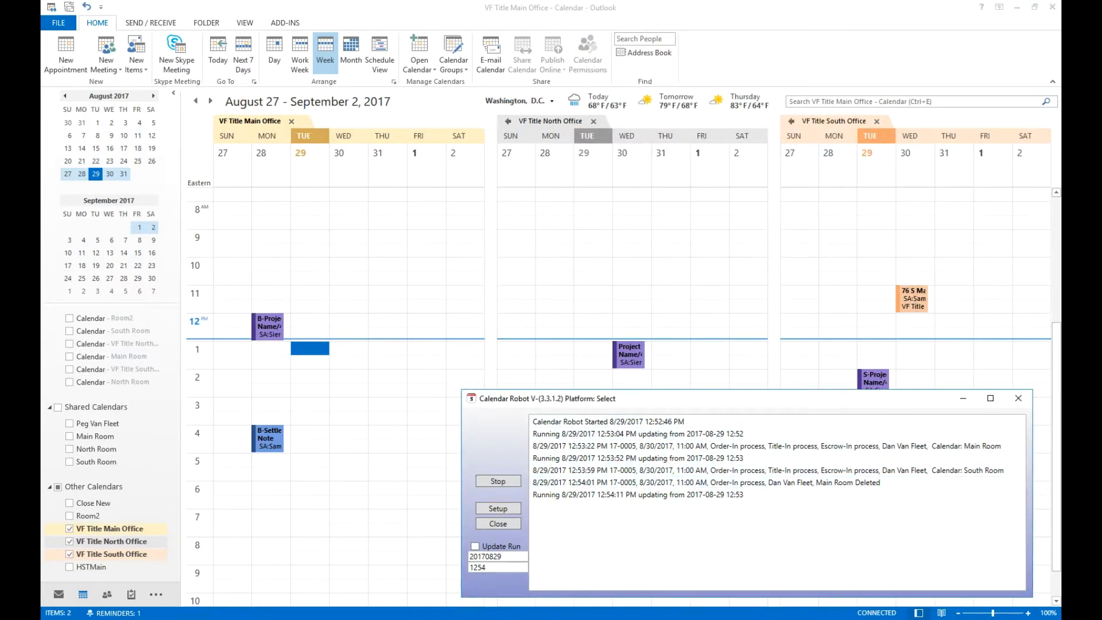
pyautogui.hotkey('alt', 'Tab')
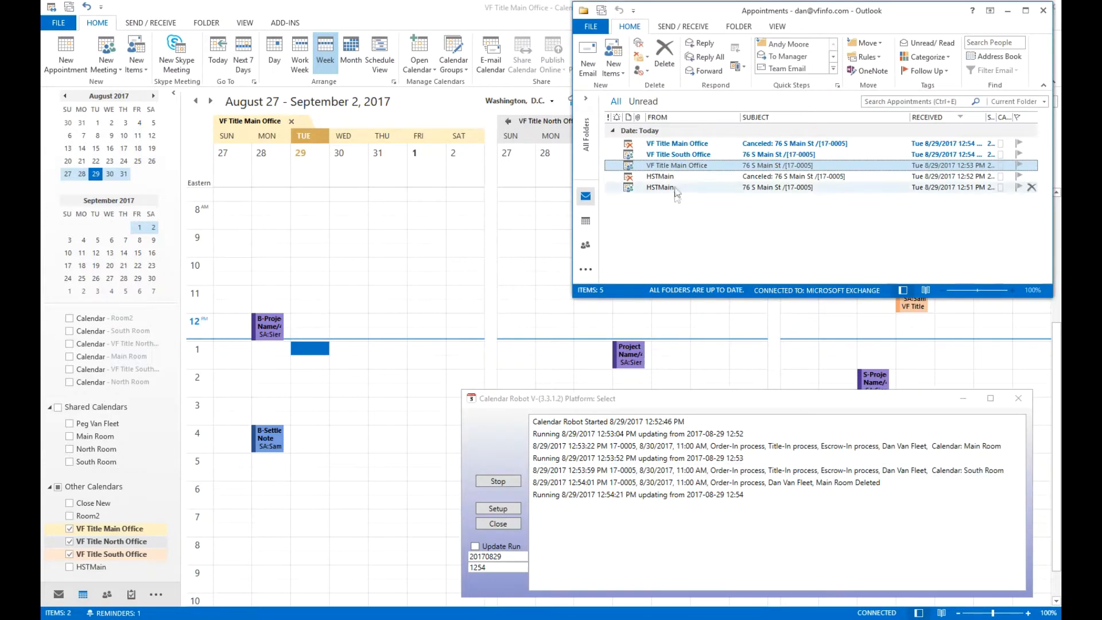
pyautogui.click(1007, 10)
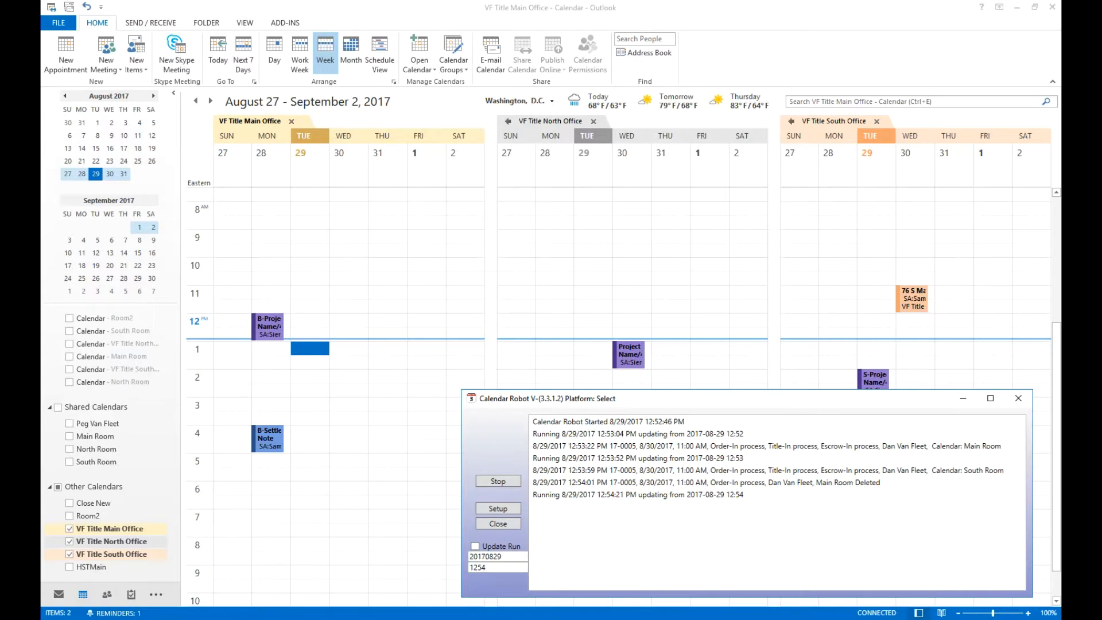
pyautogui.hotkey('alt', 'Tab')
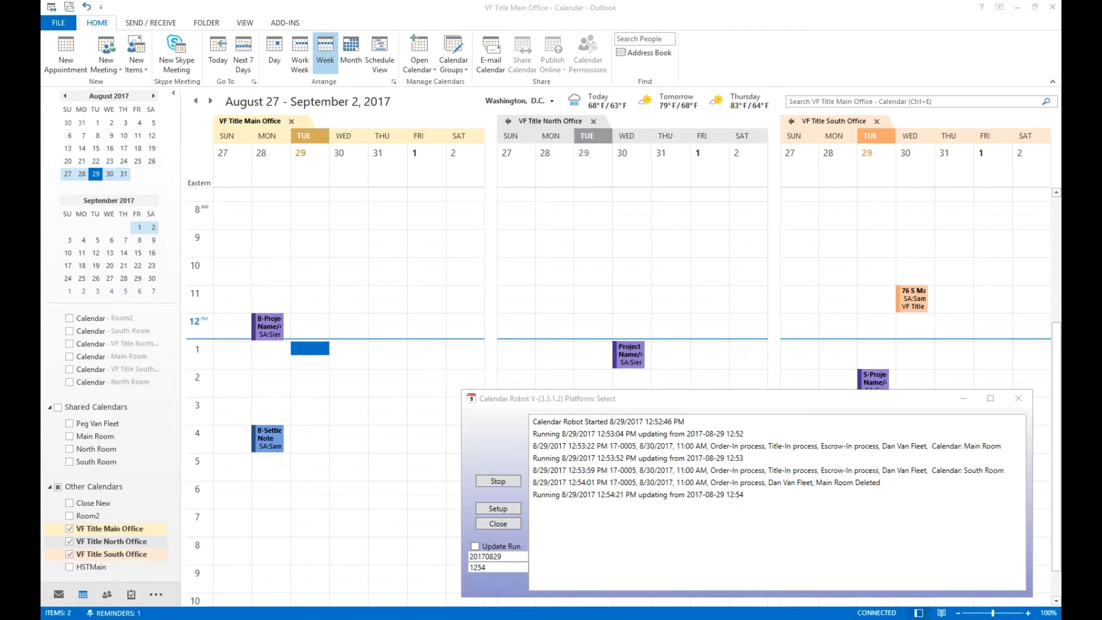
# Open the Calendar Robot Setup and review each calendar's room, date fields, status codes in use and assigned documents.
pyautogui.click(507, 508)
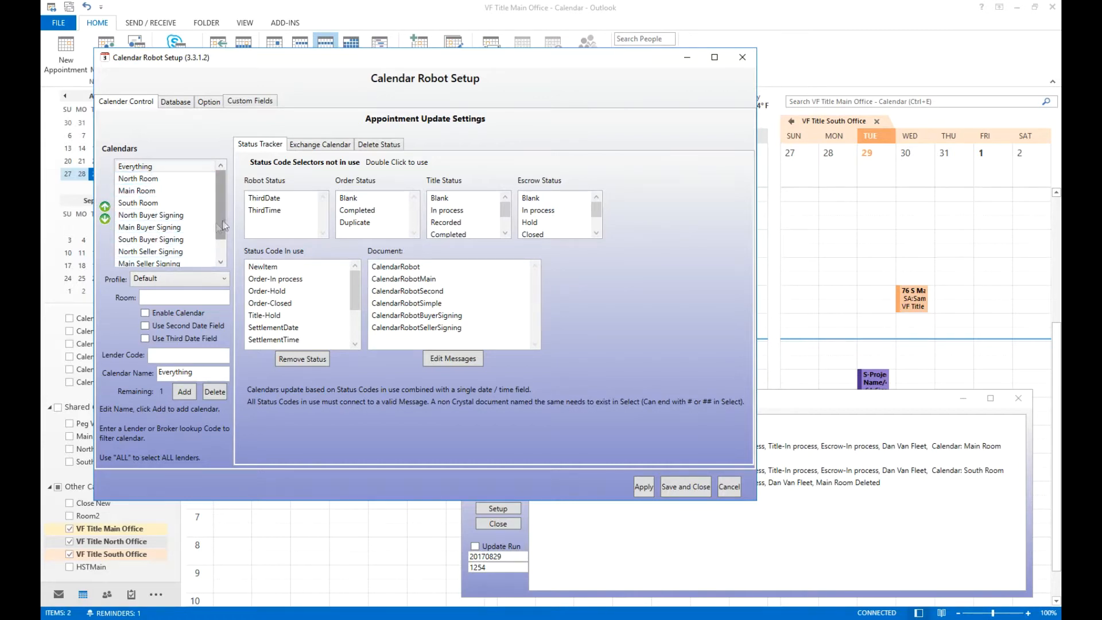
pyautogui.scroll(-1, 224, 225)
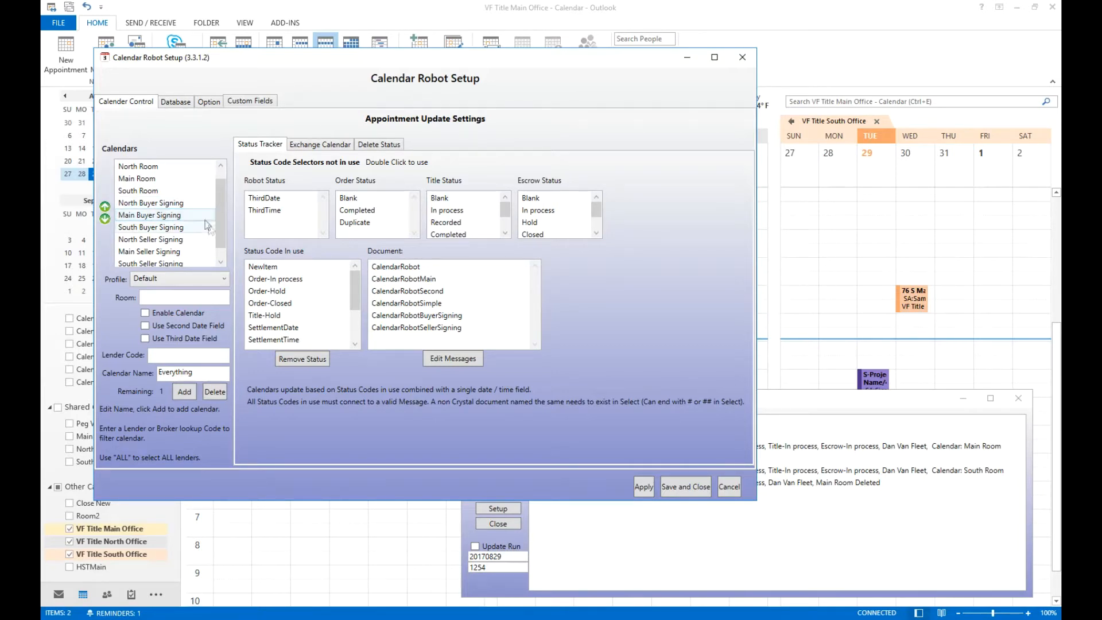
pyautogui.scroll(-1, 225, 257)
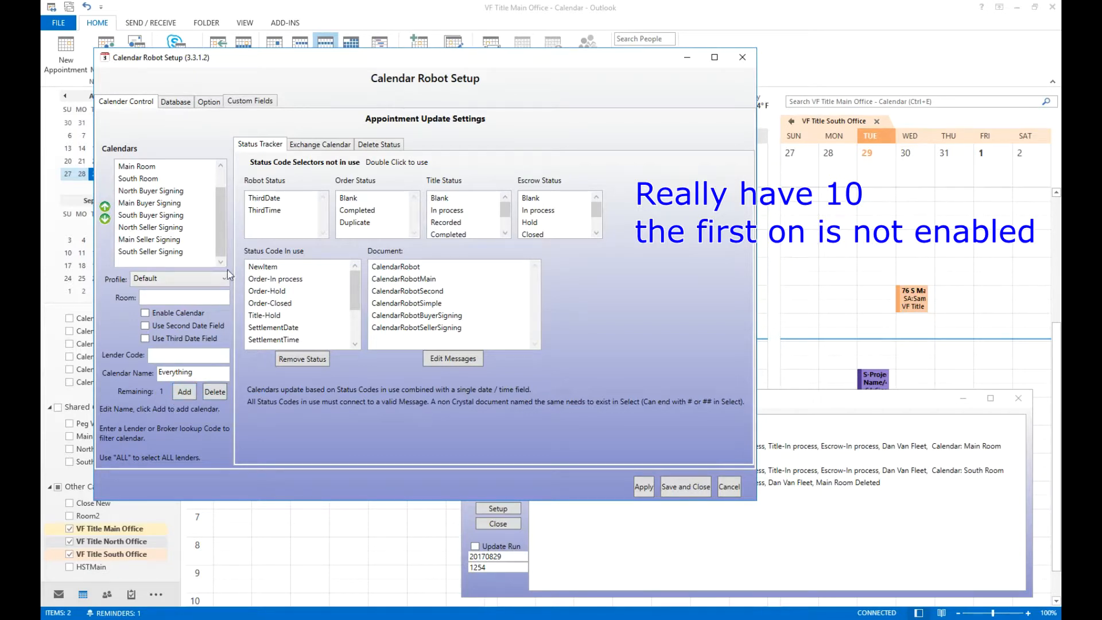
pyautogui.scroll(2, 222, 192)
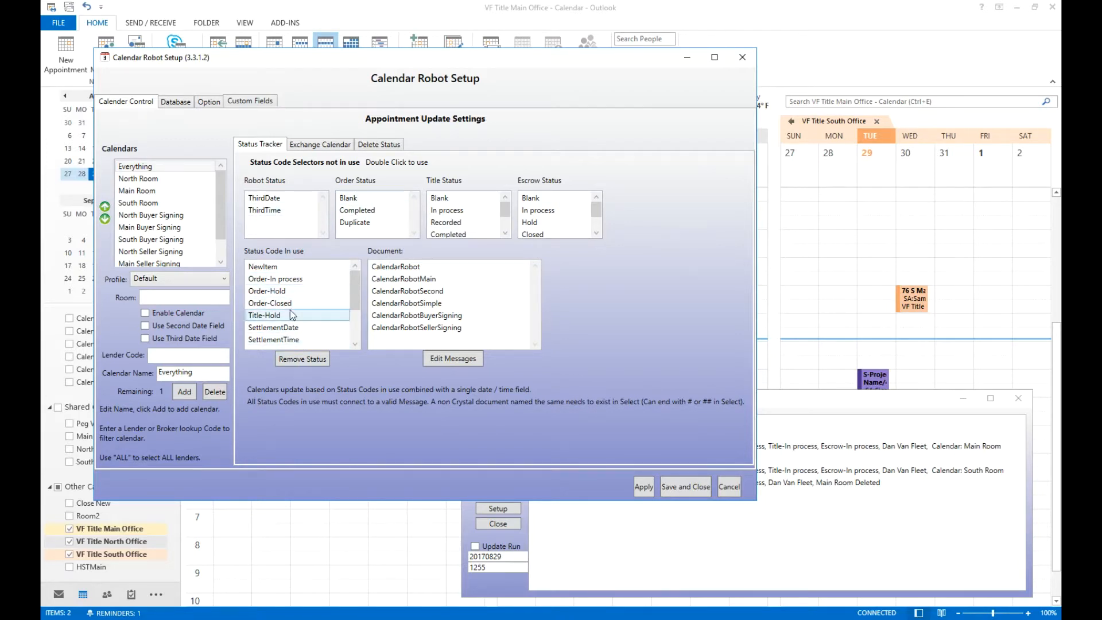
pyautogui.click(293, 293)
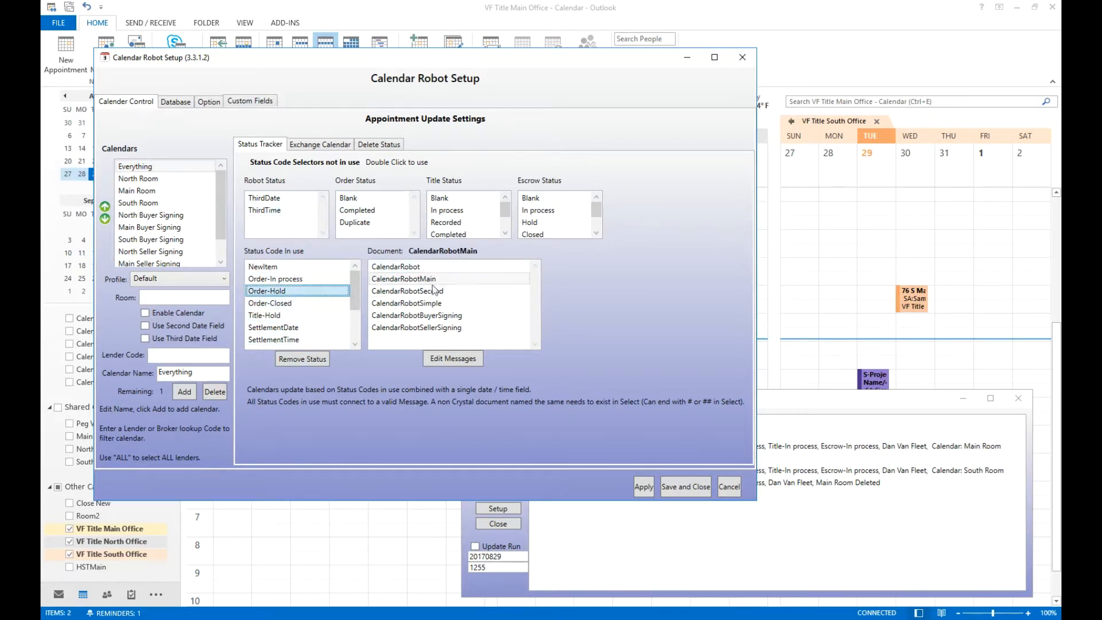
pyautogui.click(281, 315)
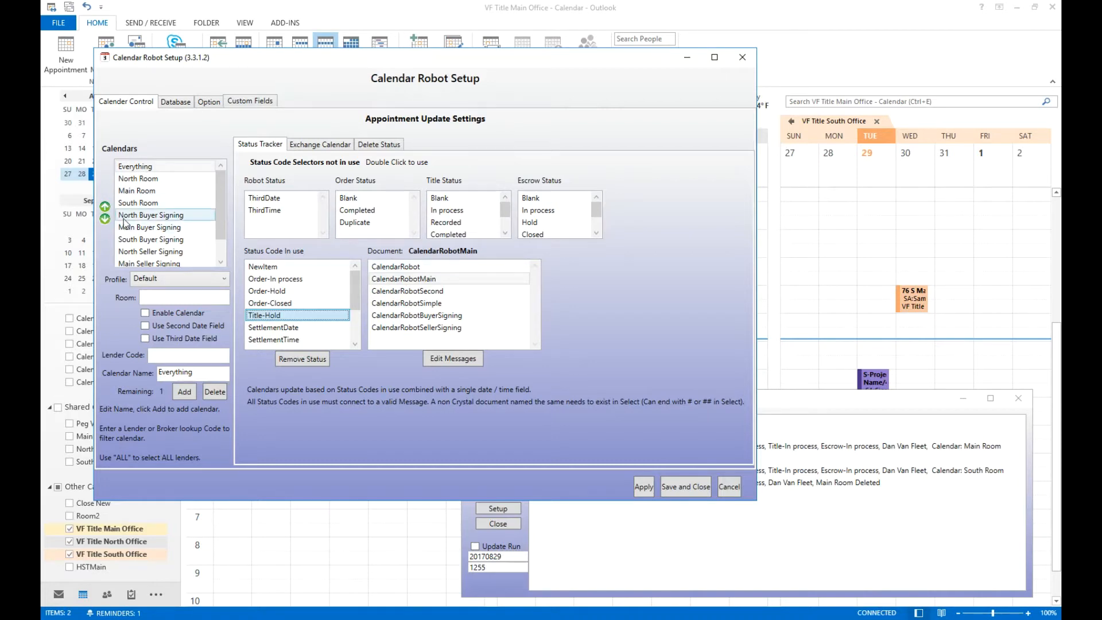
pyautogui.click(176, 189)
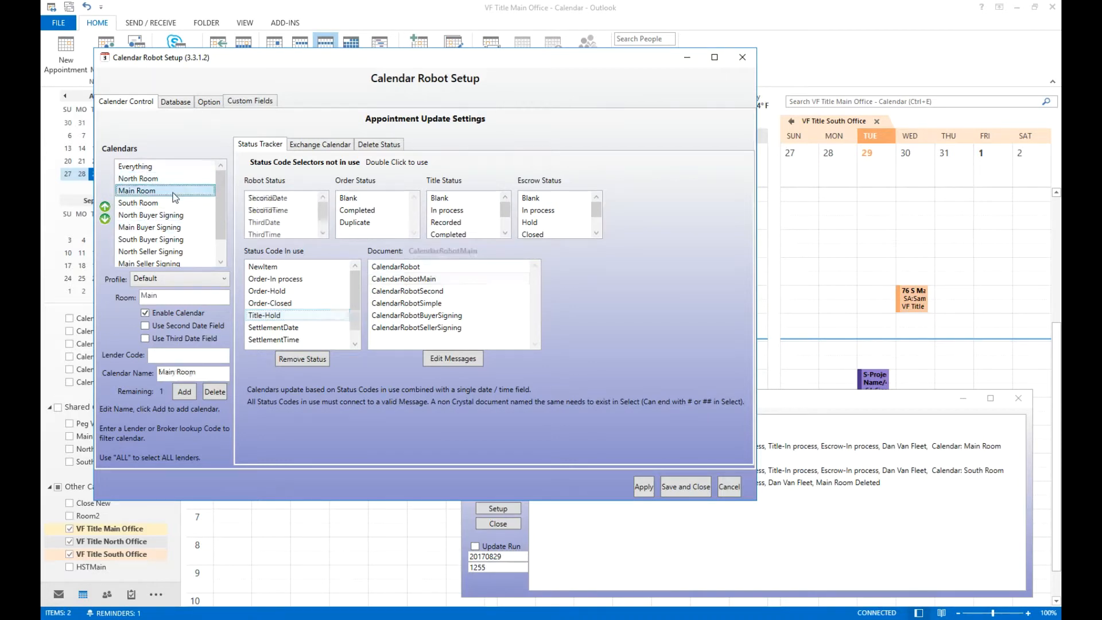
pyautogui.click(279, 303)
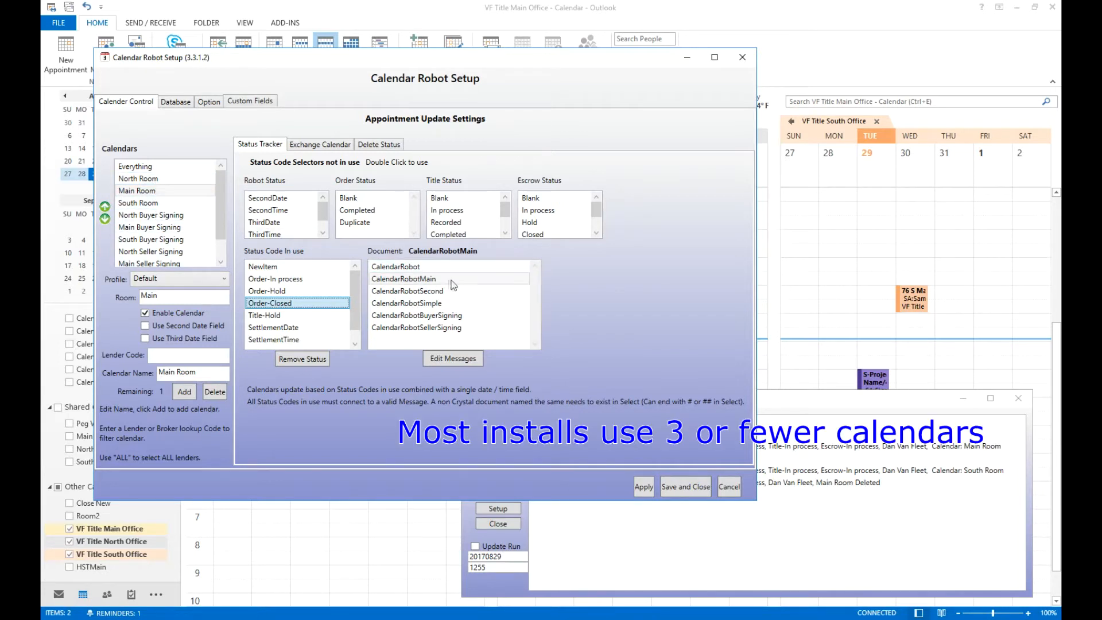
pyautogui.click(182, 216)
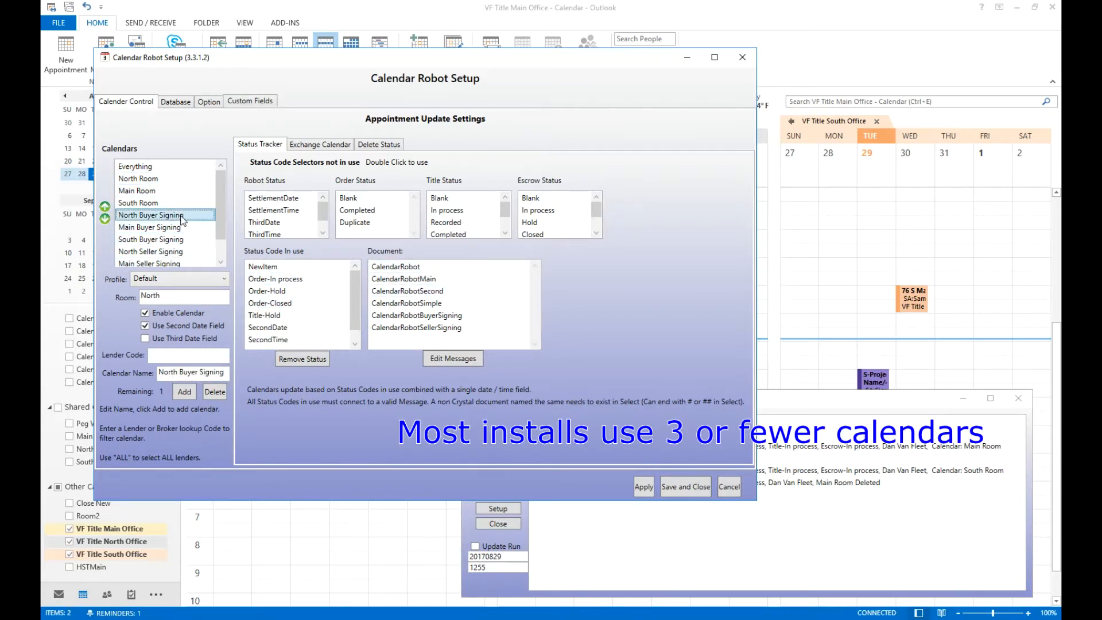
pyautogui.click(294, 314)
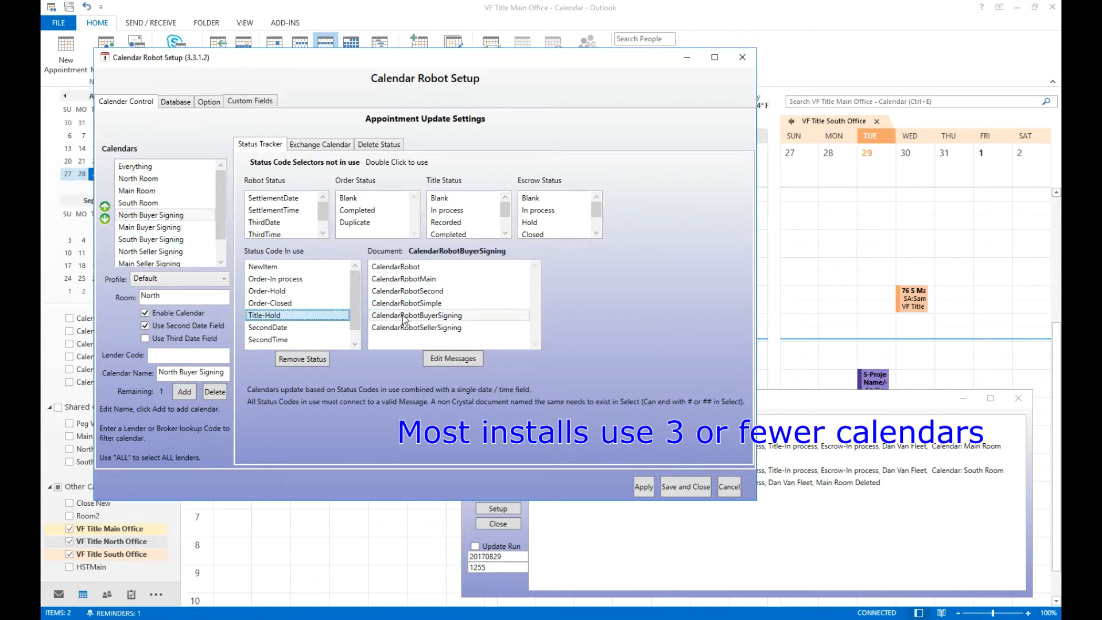
pyautogui.scroll(-1, 157, 247)
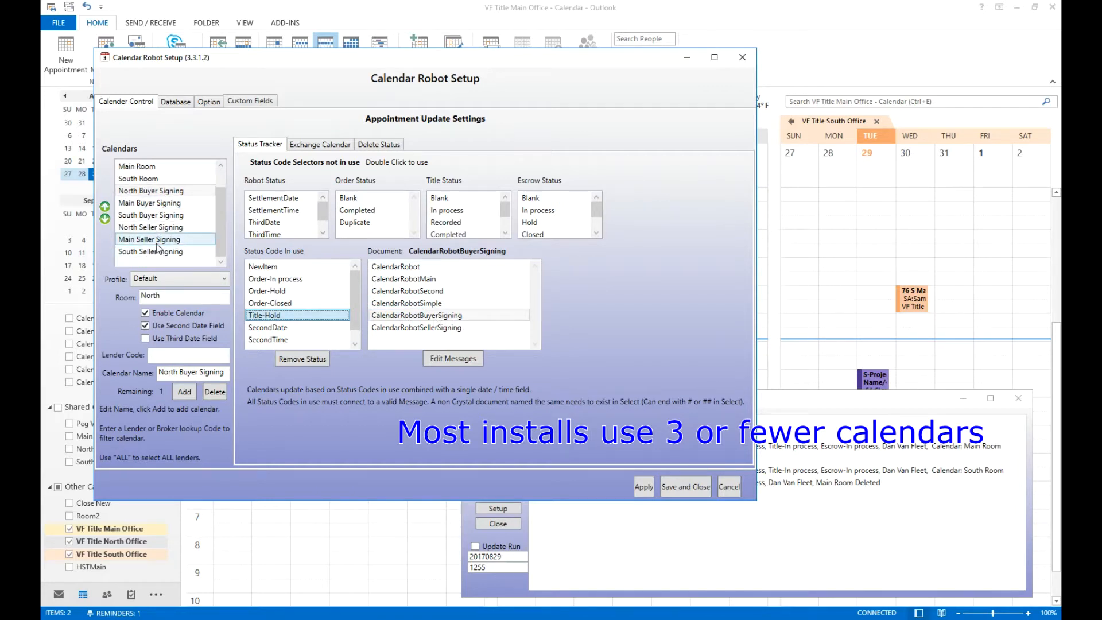
pyautogui.click(155, 227)
pyautogui.click(270, 303)
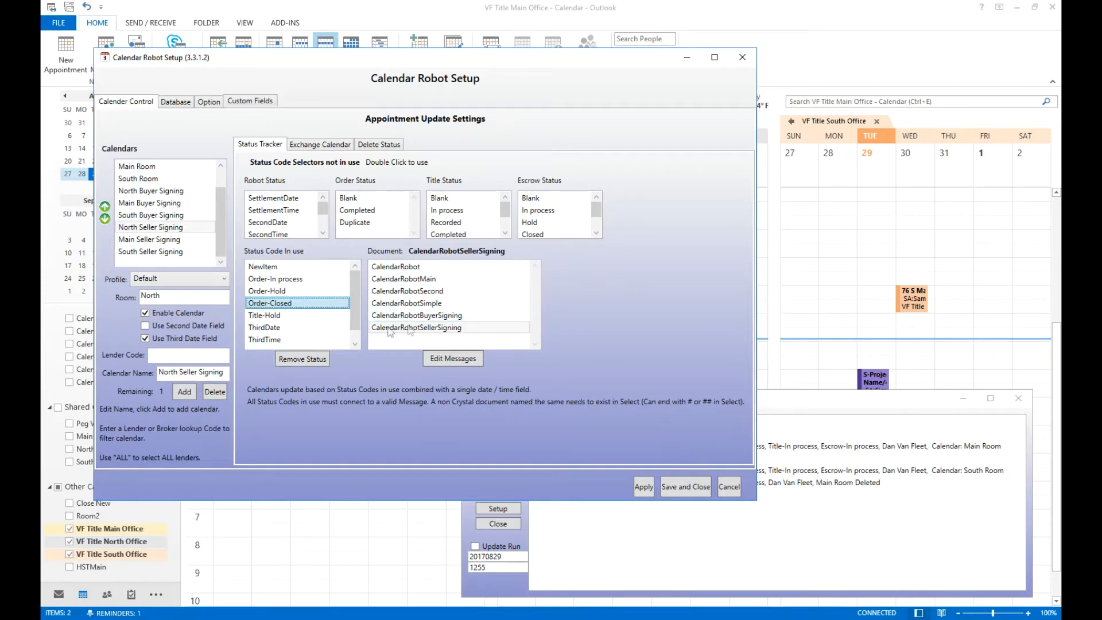
# Review the Exchange Calendar, Delete Status, Database and Custom Fields settings, then close the setup window.
pyautogui.click(325, 144)
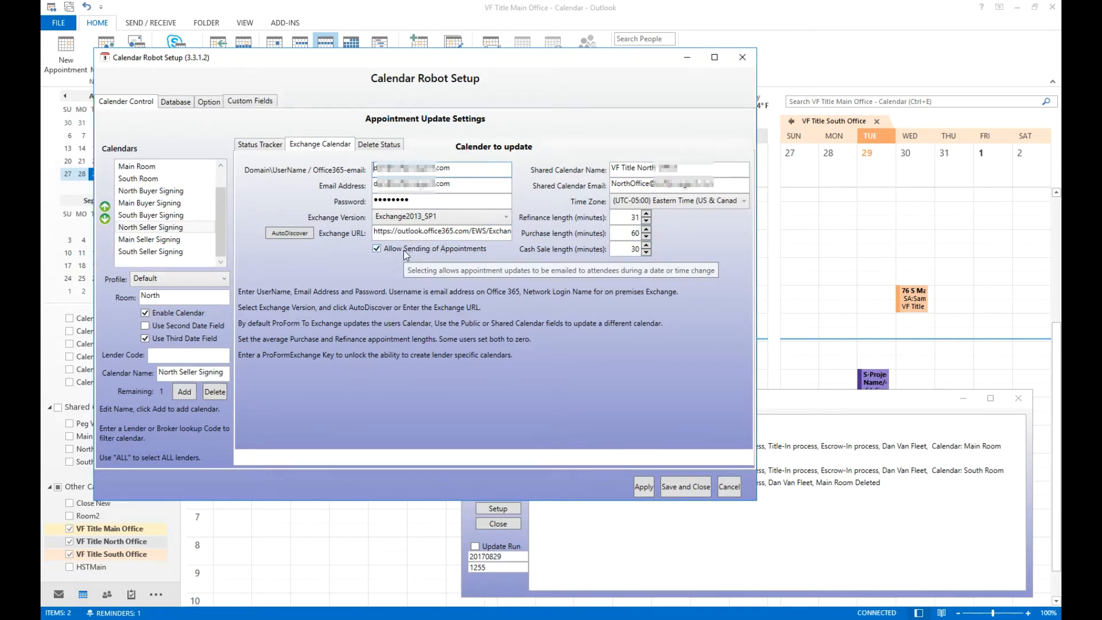
pyautogui.click(388, 145)
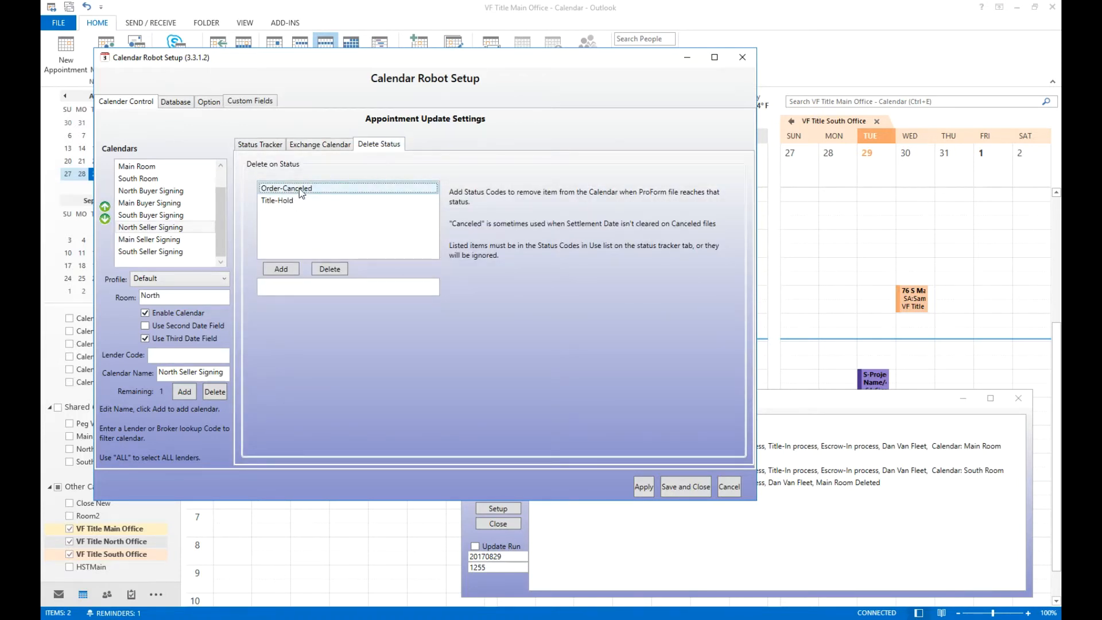
pyautogui.click(267, 145)
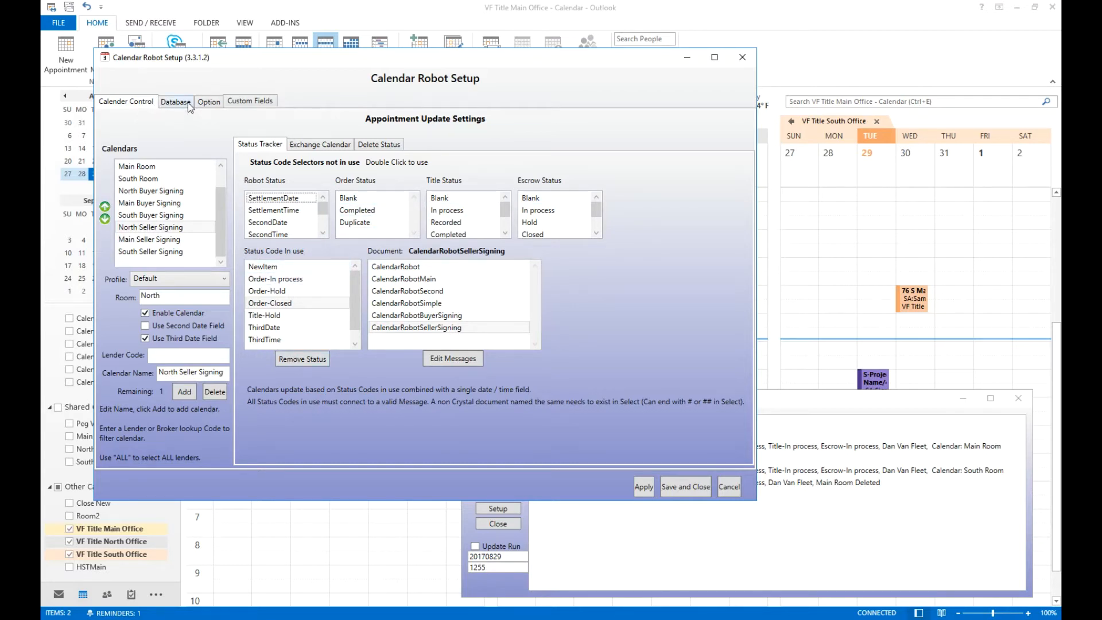
pyautogui.click(172, 102)
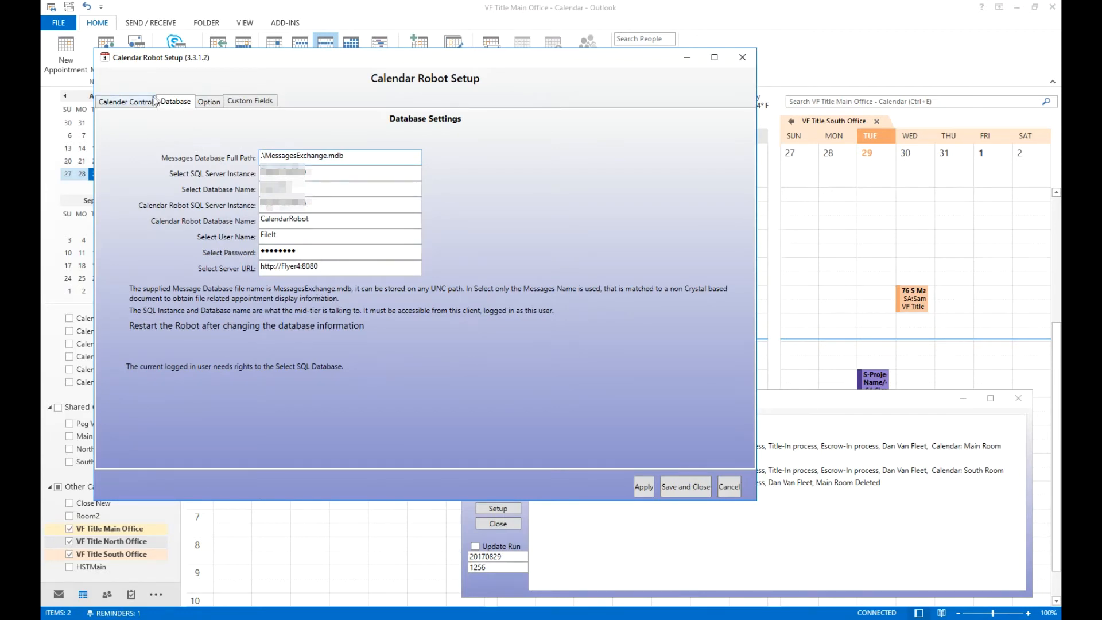
pyautogui.click(234, 104)
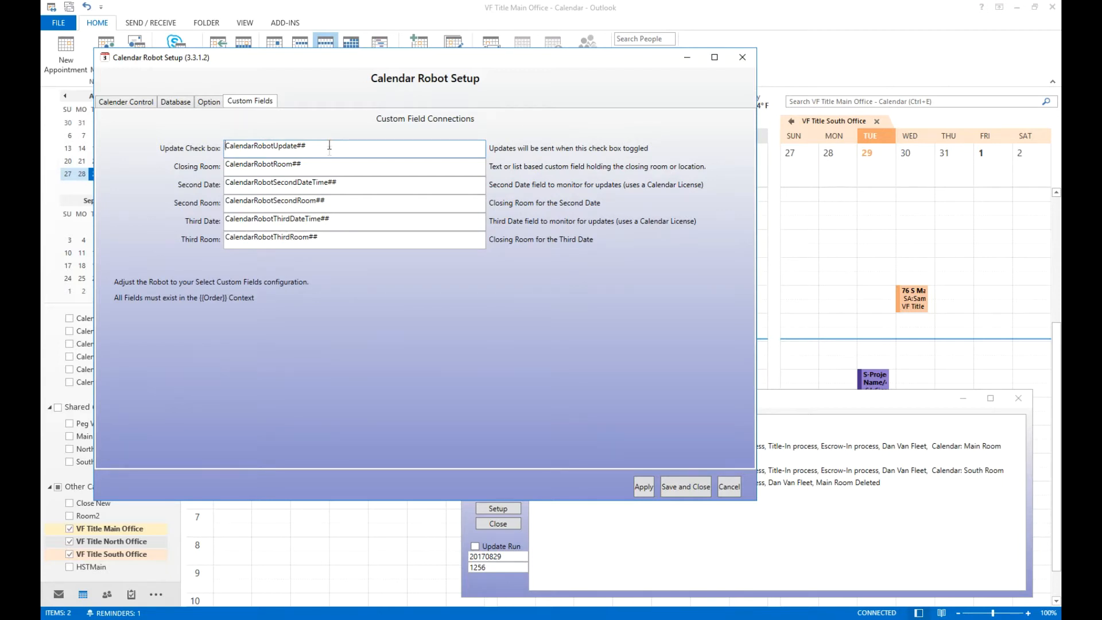
pyautogui.click(342, 237)
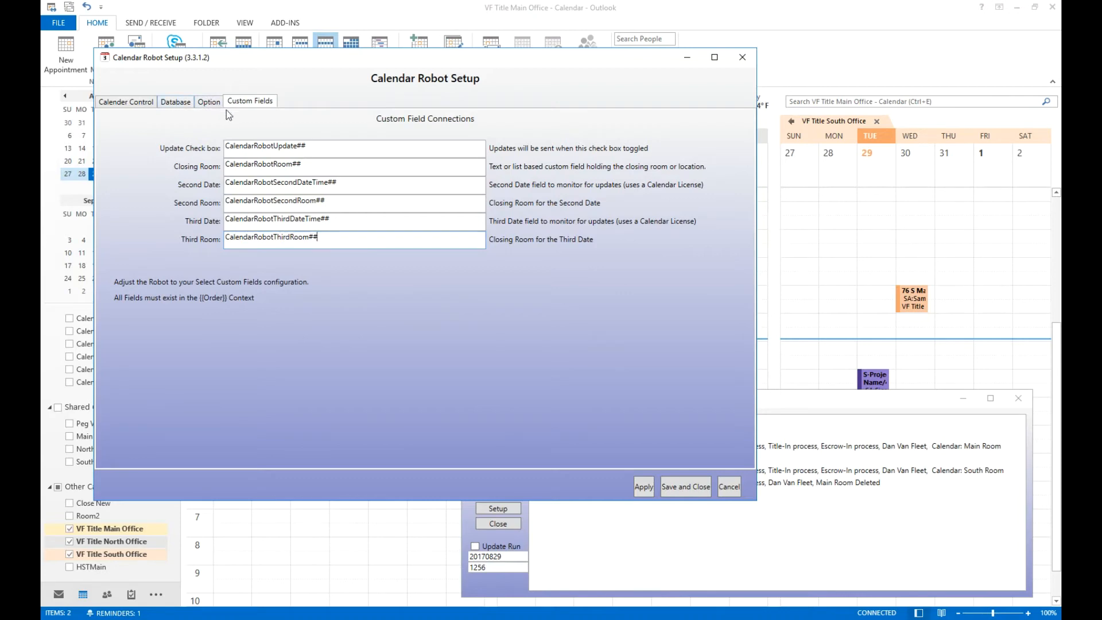
pyautogui.click(209, 103)
pyautogui.click(152, 102)
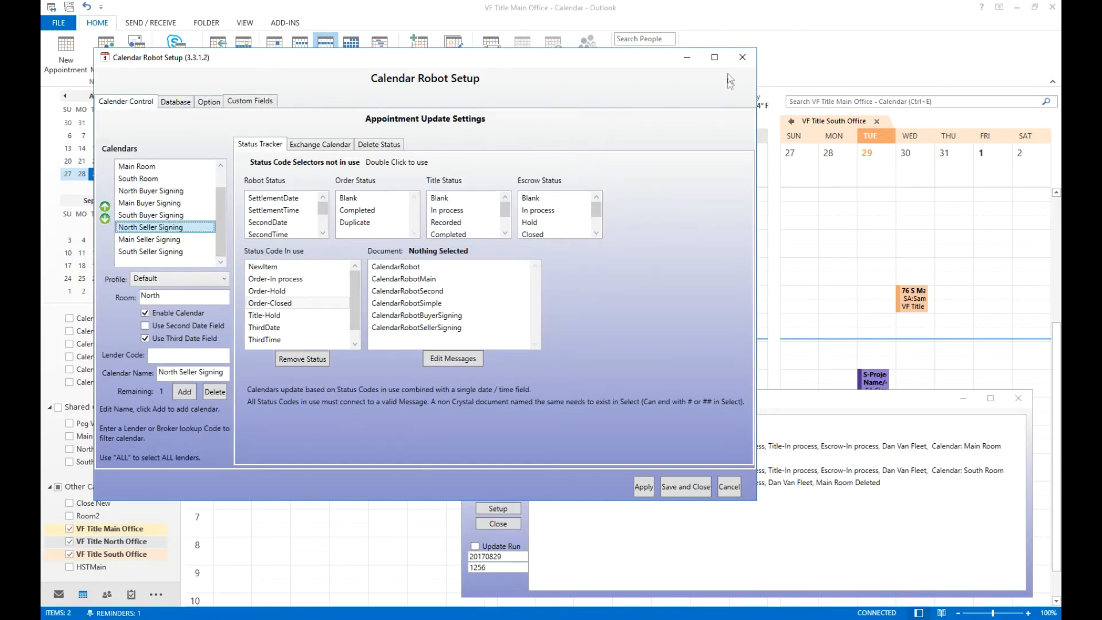
pyautogui.click(741, 59)
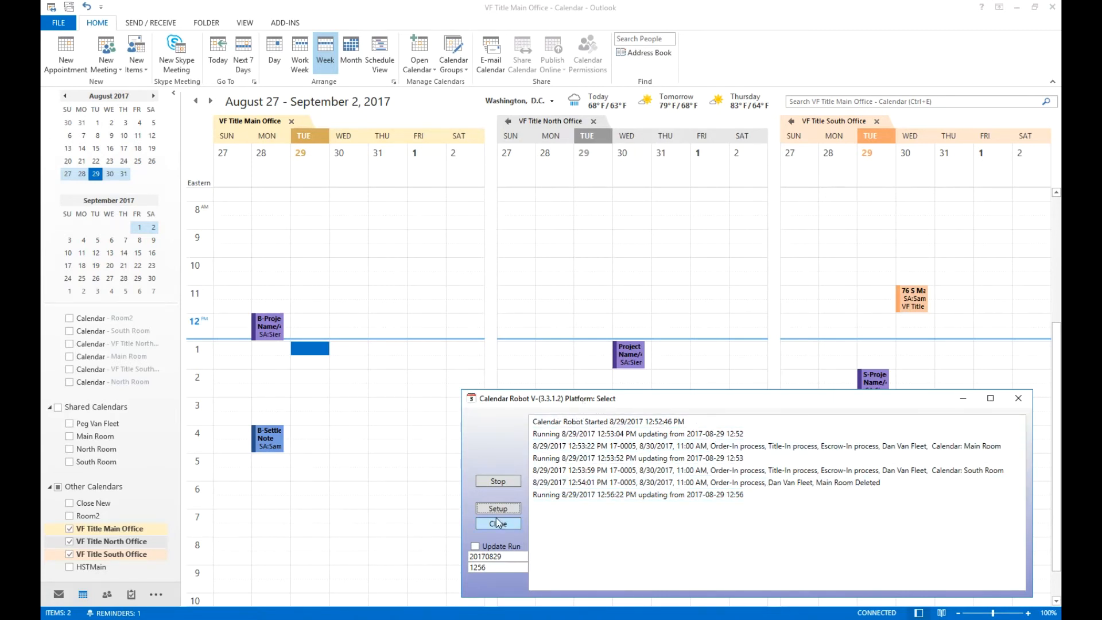
# Reopen the setup, switch the platform to Classic and review the Calendar Control and User Tables settings it offers.
pyautogui.click(508, 509)
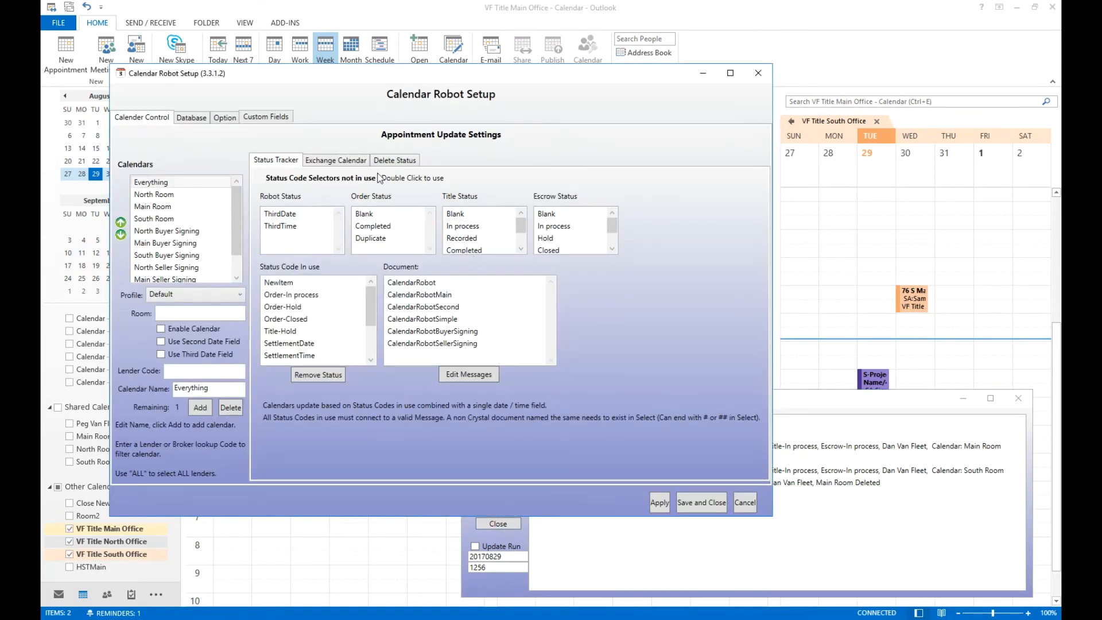
pyautogui.click(247, 116)
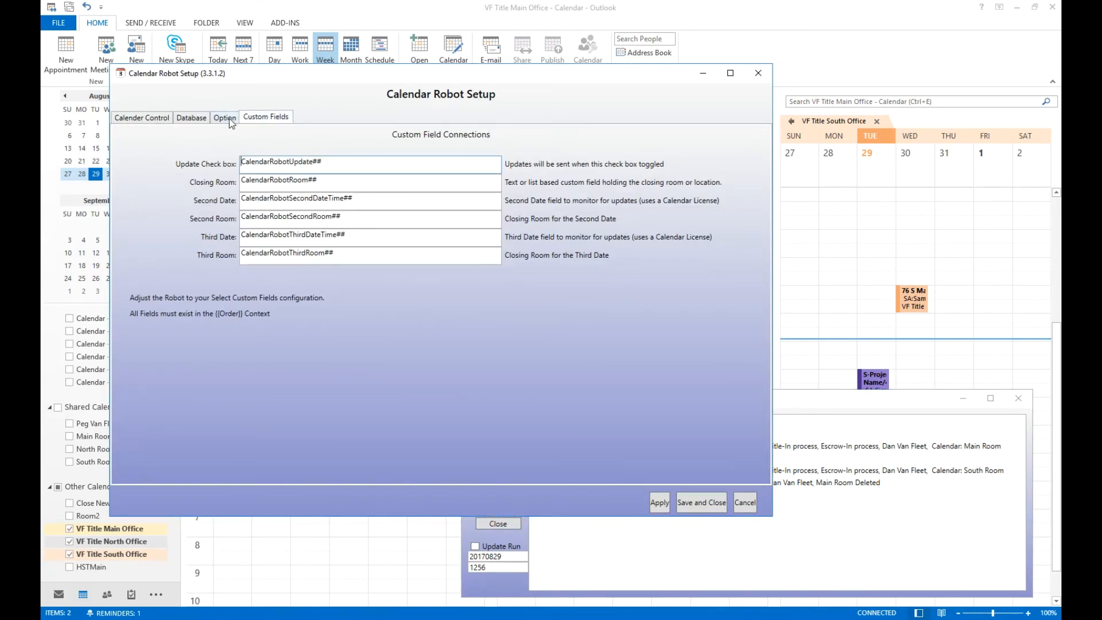
pyautogui.click(229, 118)
pyautogui.click(202, 158)
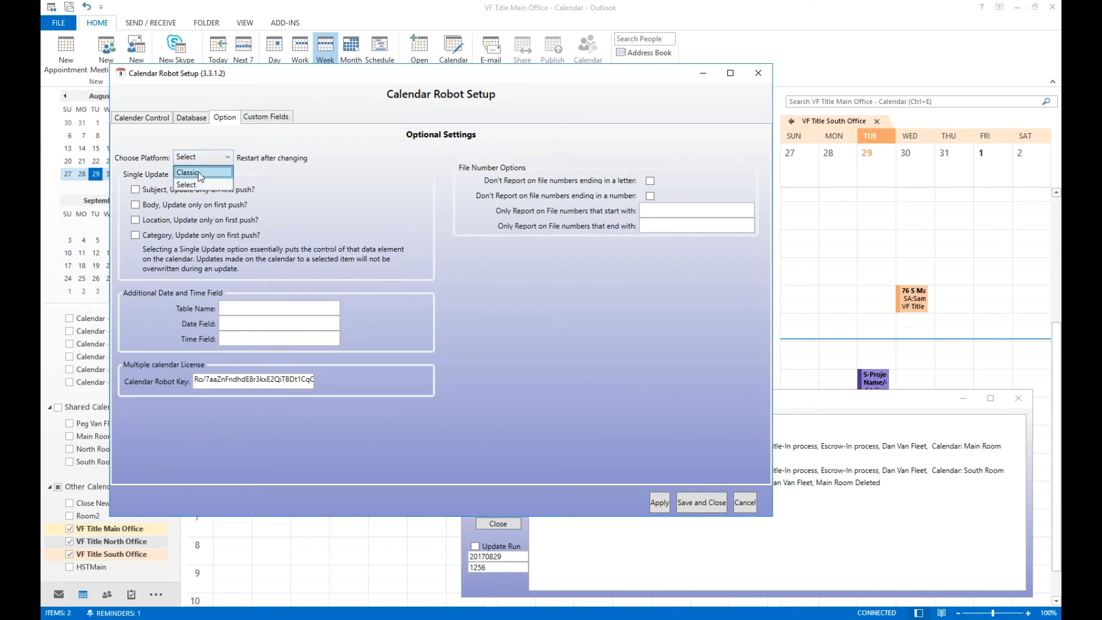
pyautogui.click(198, 172)
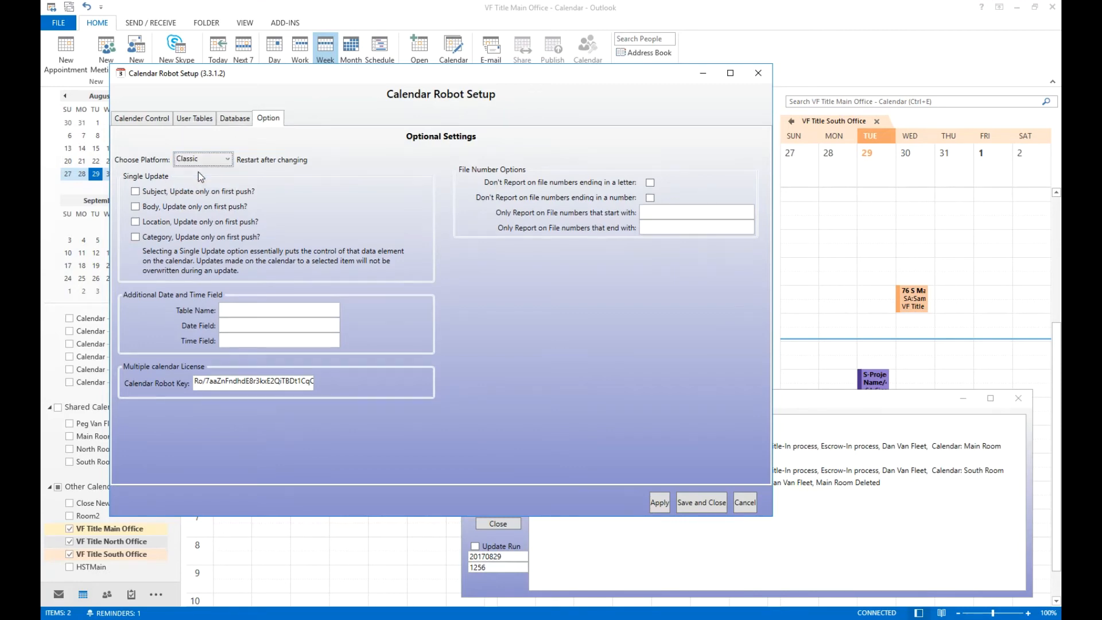
pyautogui.click(146, 120)
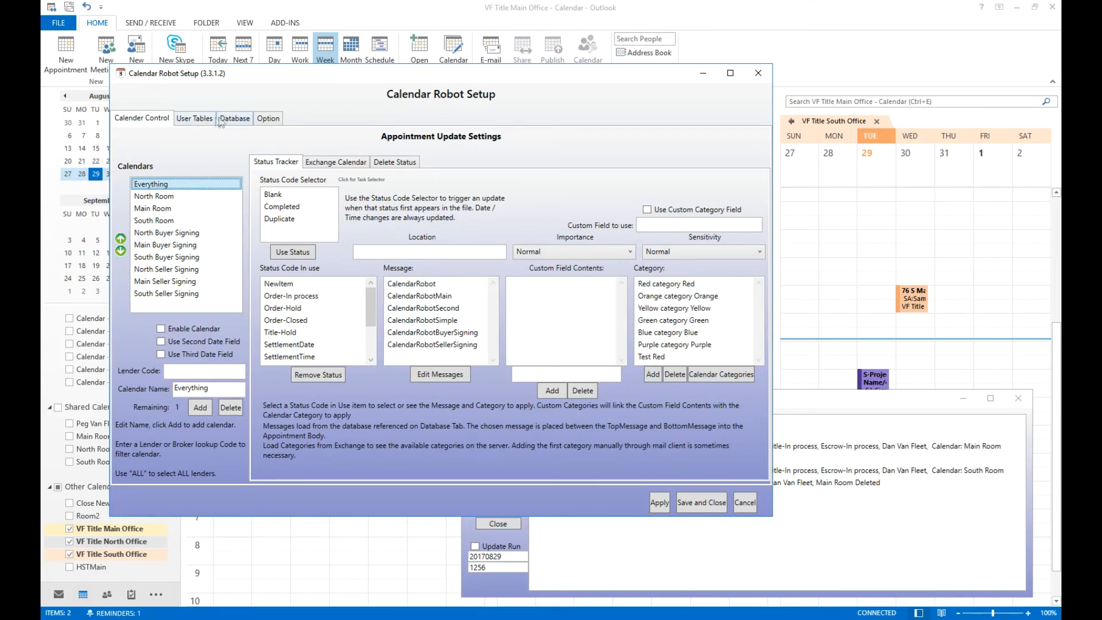
pyautogui.click(194, 119)
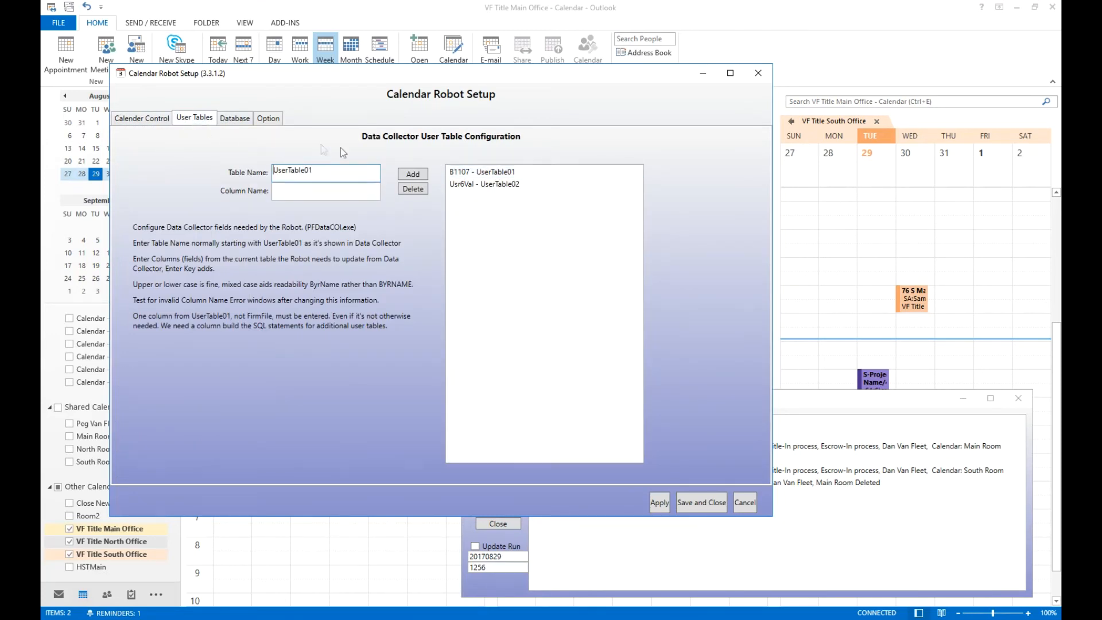
pyautogui.click(268, 118)
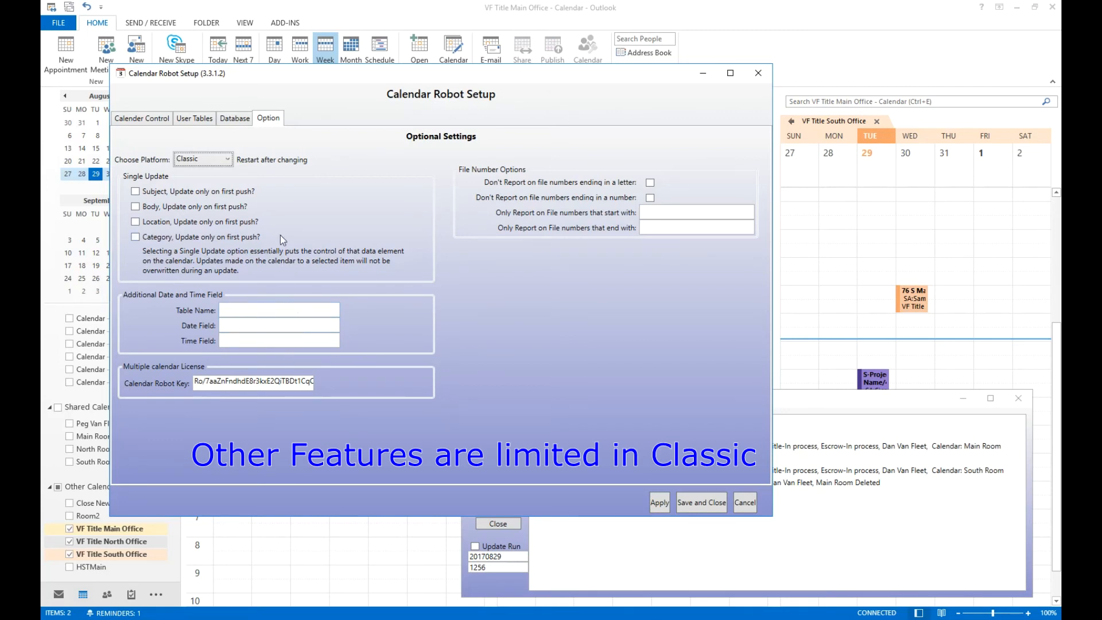
# Set the platform back to Select and cancel the setup dialog.
pyautogui.click(225, 160)
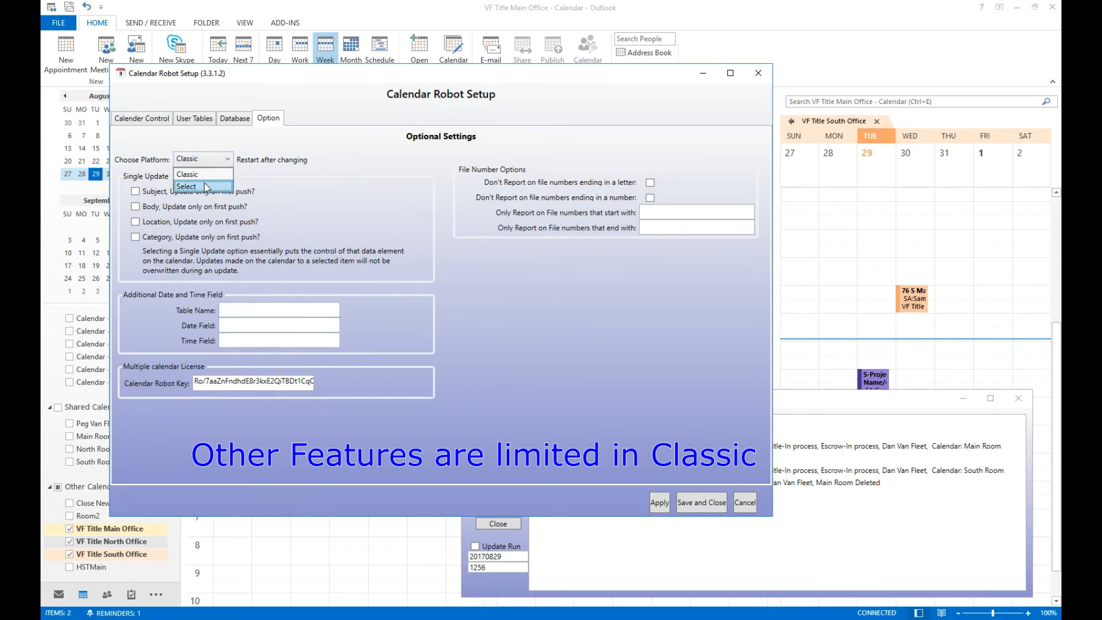
pyautogui.click(205, 186)
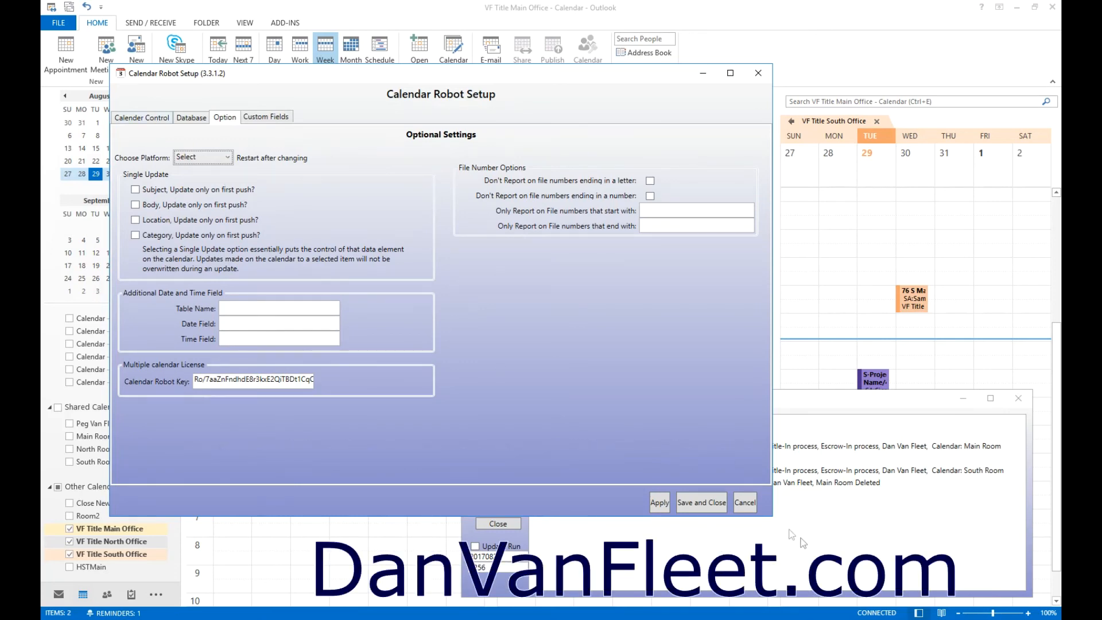
pyautogui.click(749, 505)
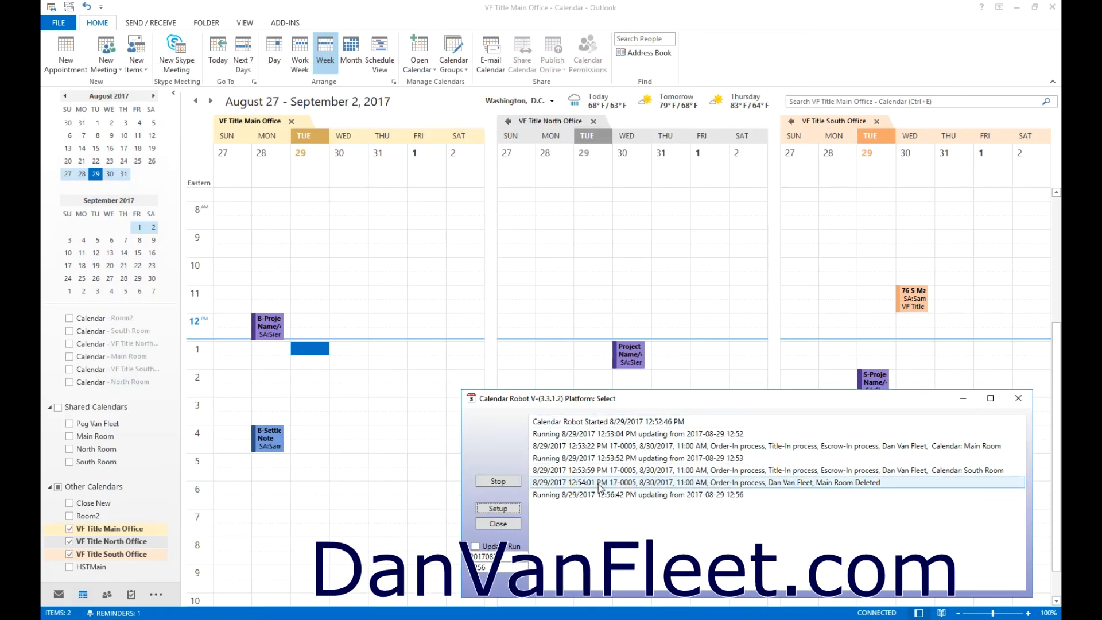